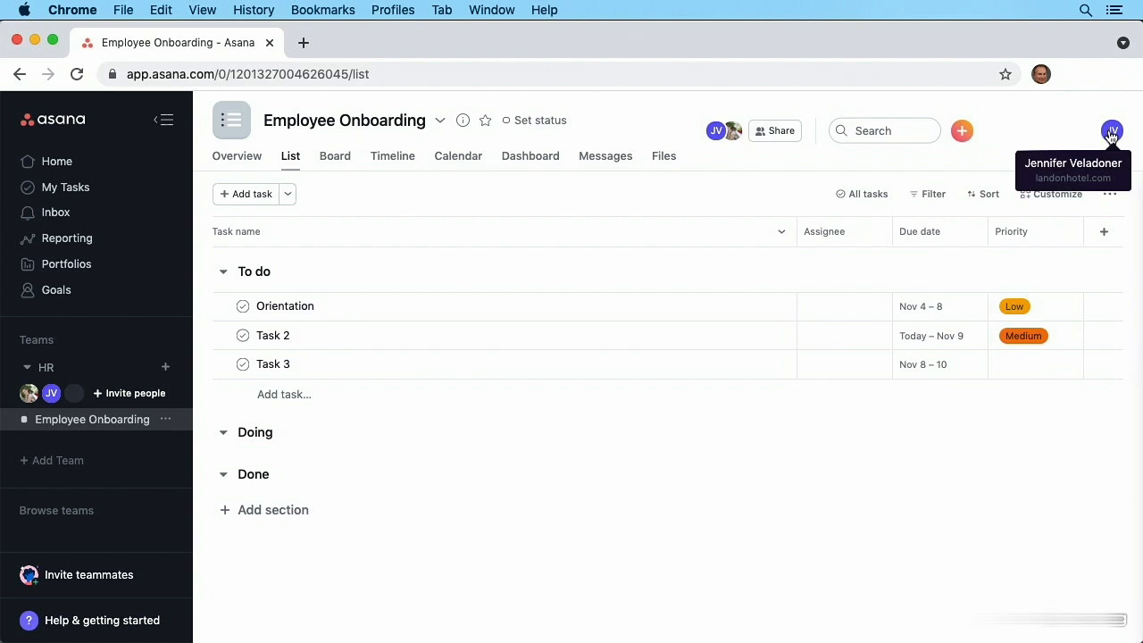
In the personal profile settings, set the role to Senior VP and the department or team to HR
left_click(1111, 131)
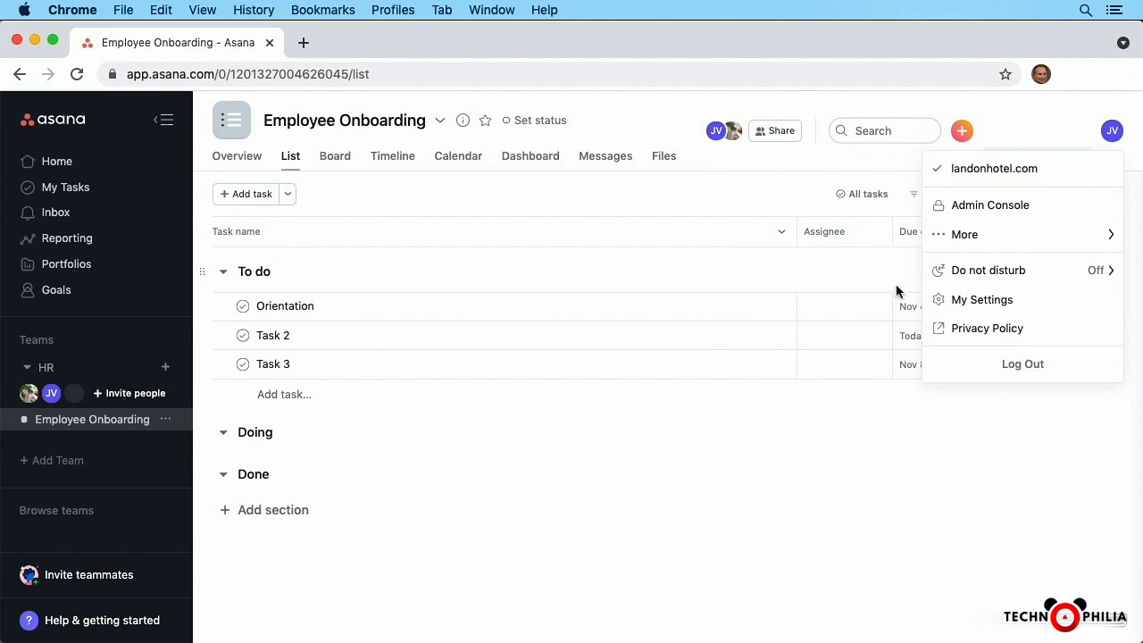
left_click(999, 305)
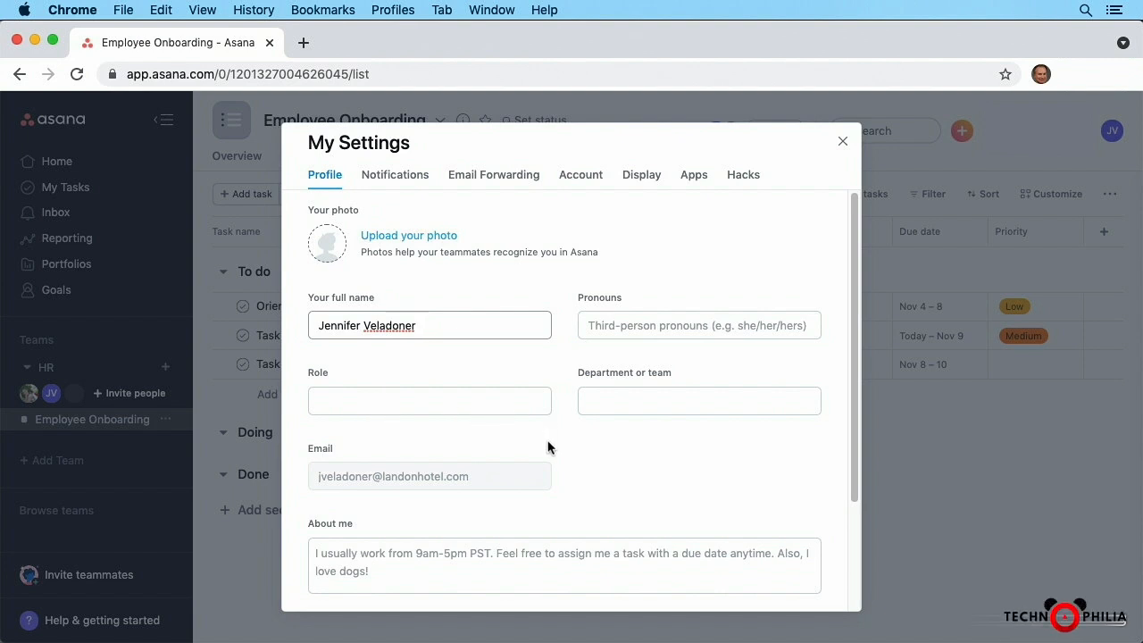
left_click(418, 401)
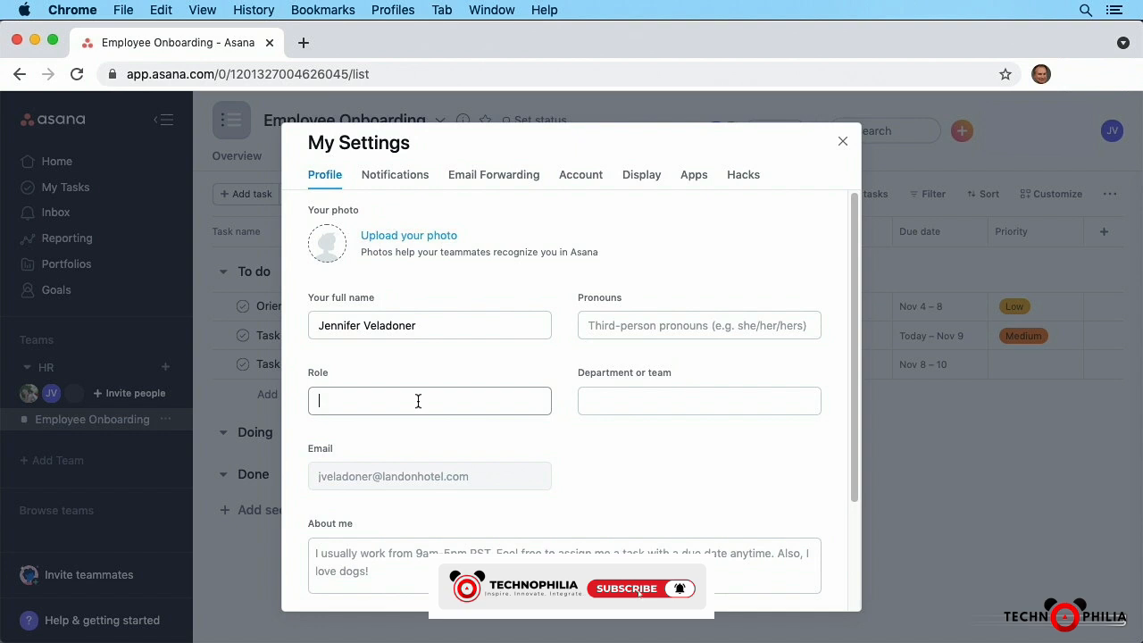
type("Senior VP")
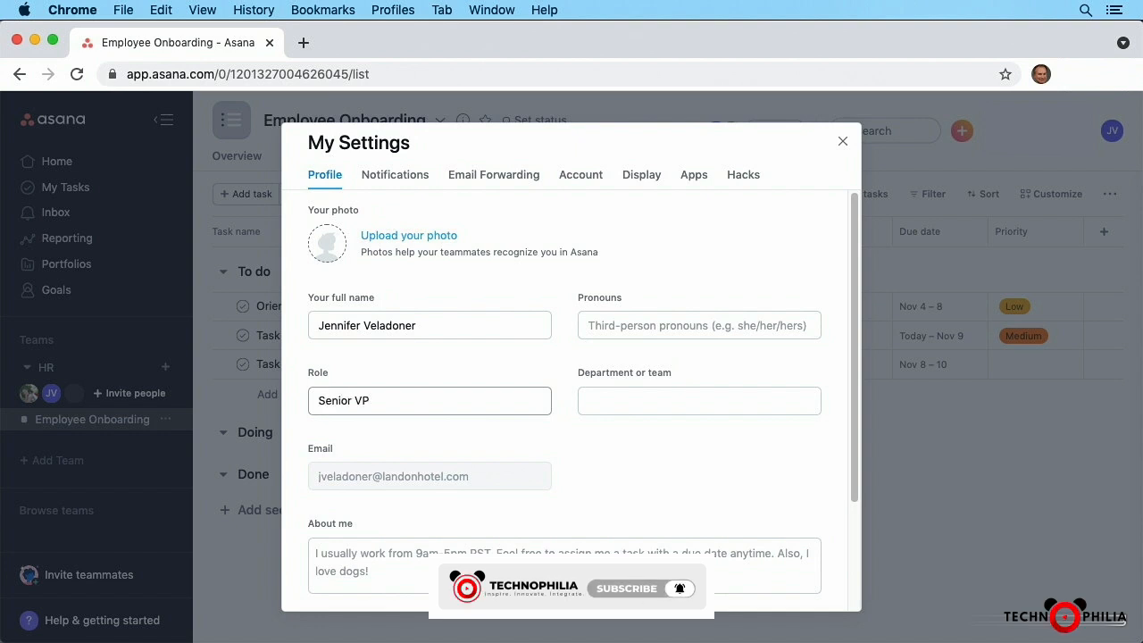
left_click(625, 400)
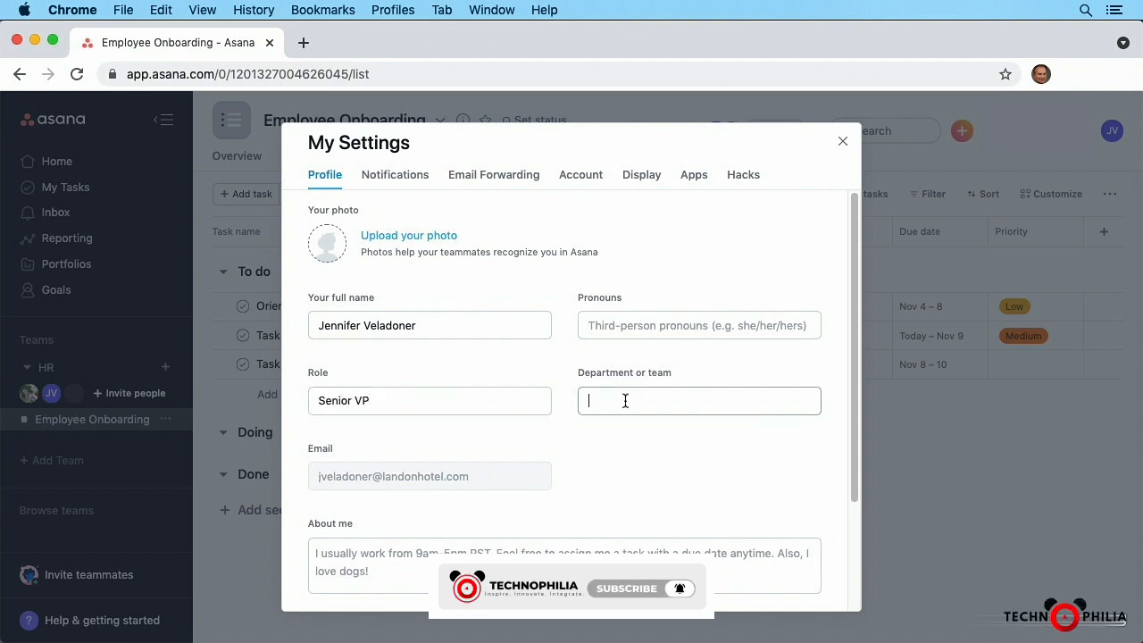
type("HR")
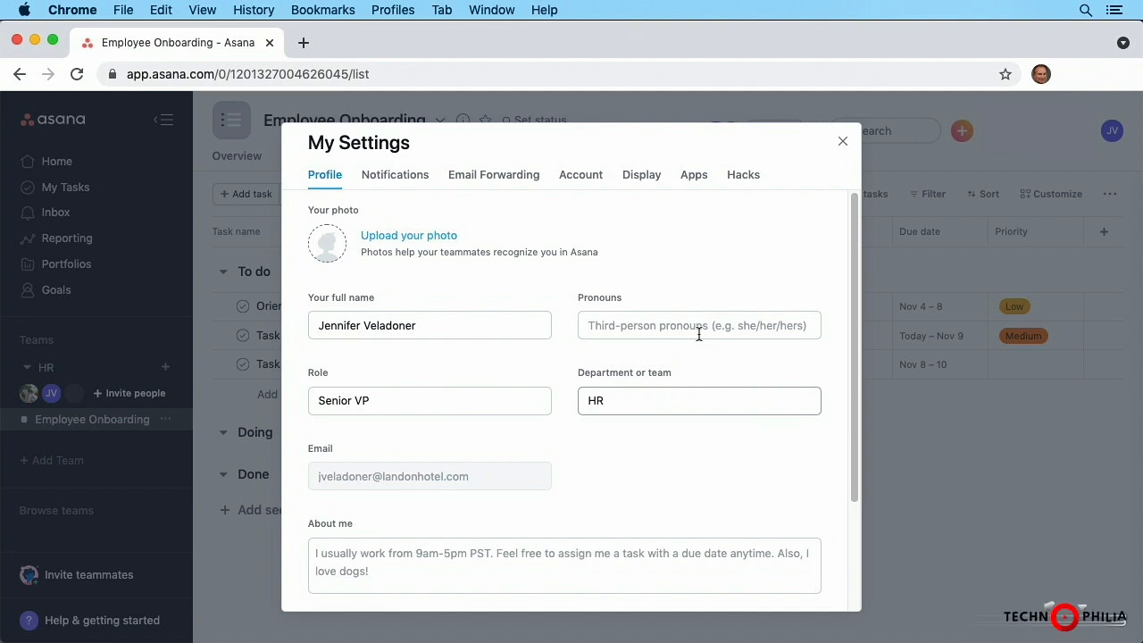
Set About me to "I typically work from 8:30 - 4:30 EST, but please feel free to invite me to your team or project at any time."
scroll(641, 437, "down", 3)
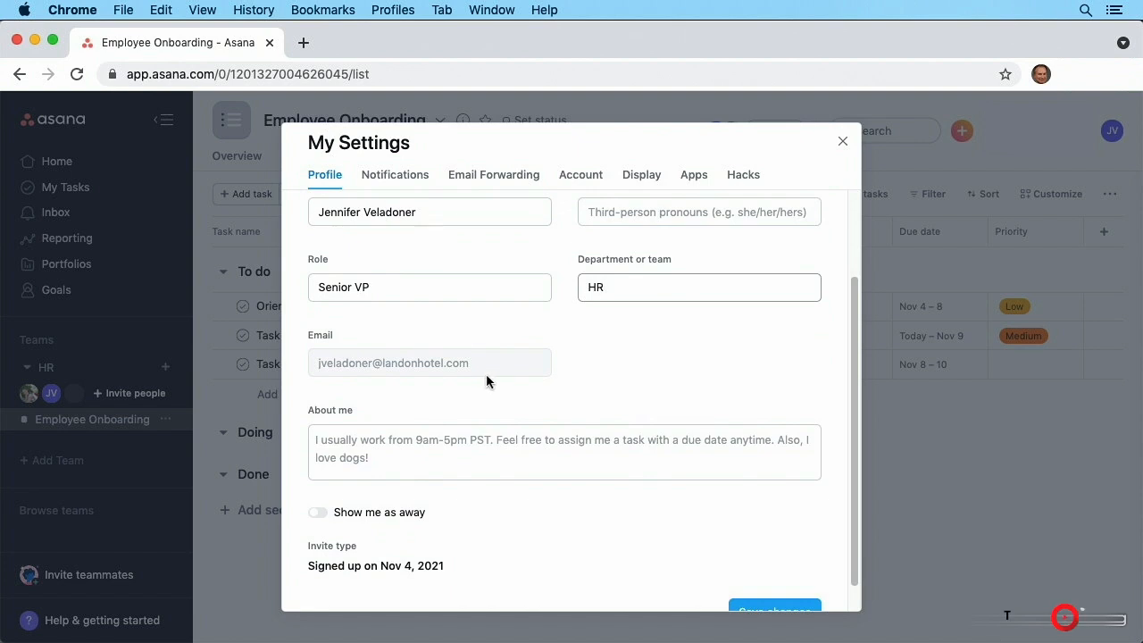
scroll(486, 379, "up", 3)
scroll(485, 373, "down", 3)
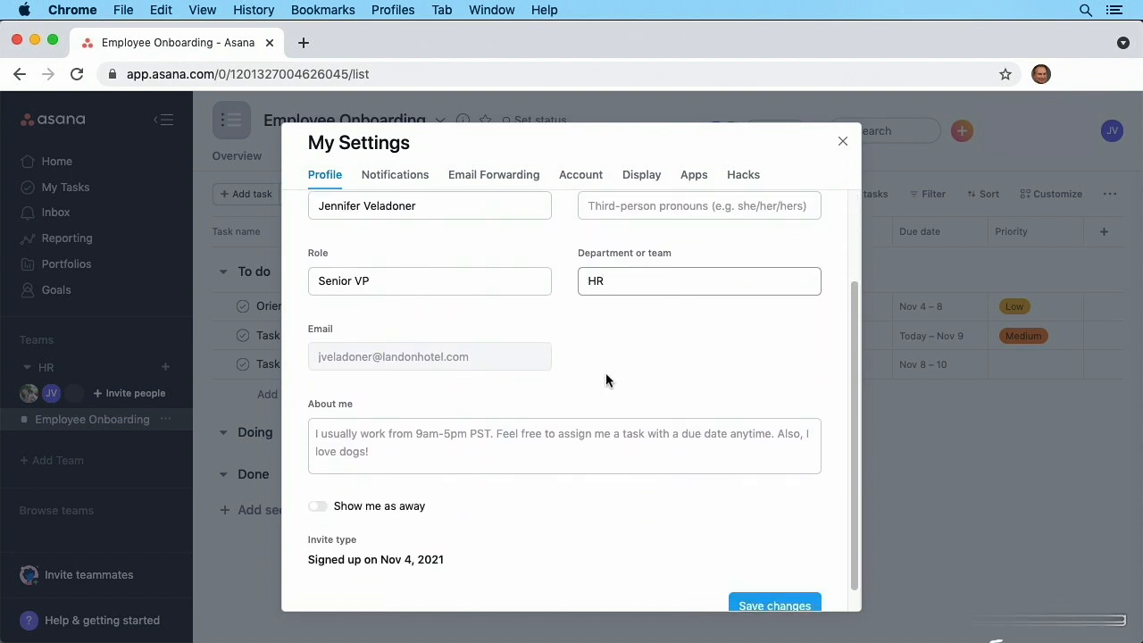
left_click(462, 450)
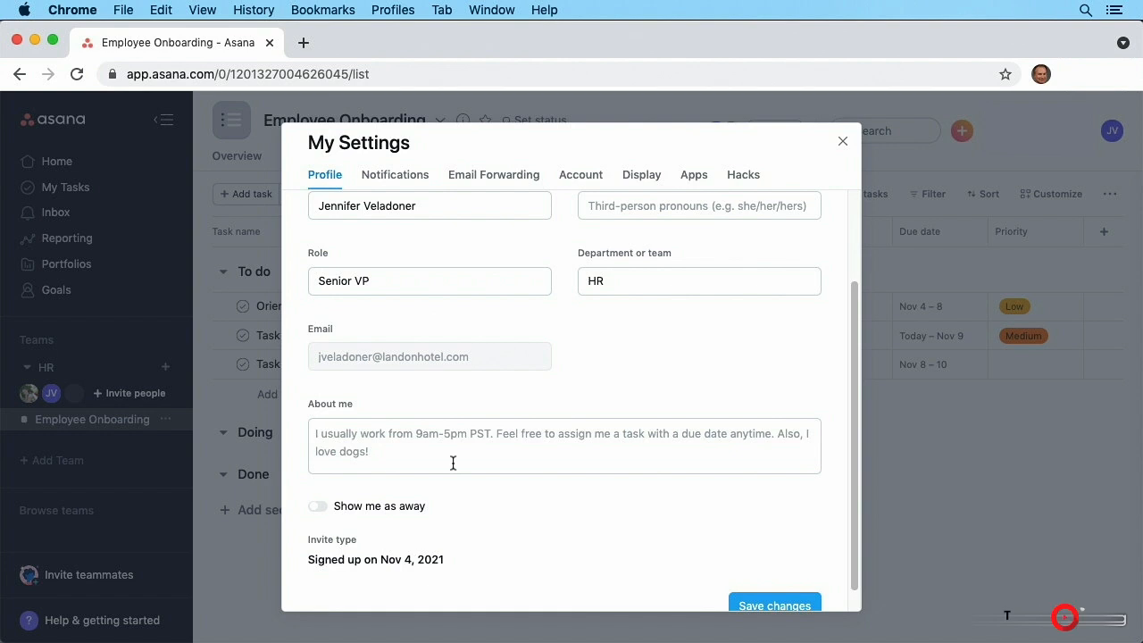
key("super+v")
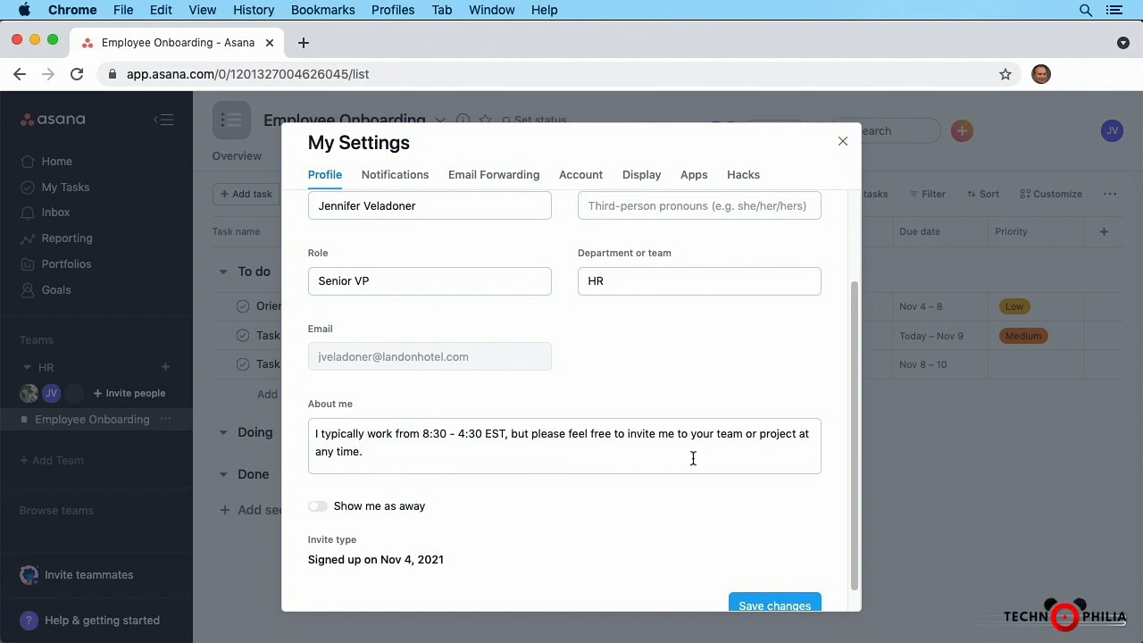
scroll(631, 510, "down", 1)
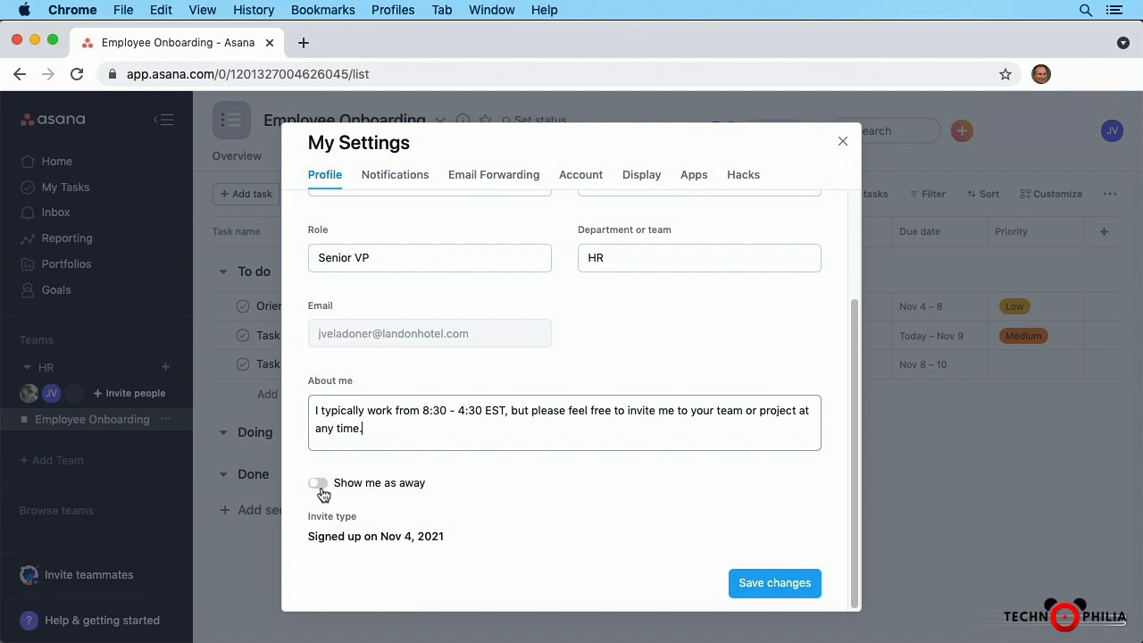
Upload the headshot JPG from the Desktop as the profile photo and save the profile changes
scroll(573, 509, "up", 4)
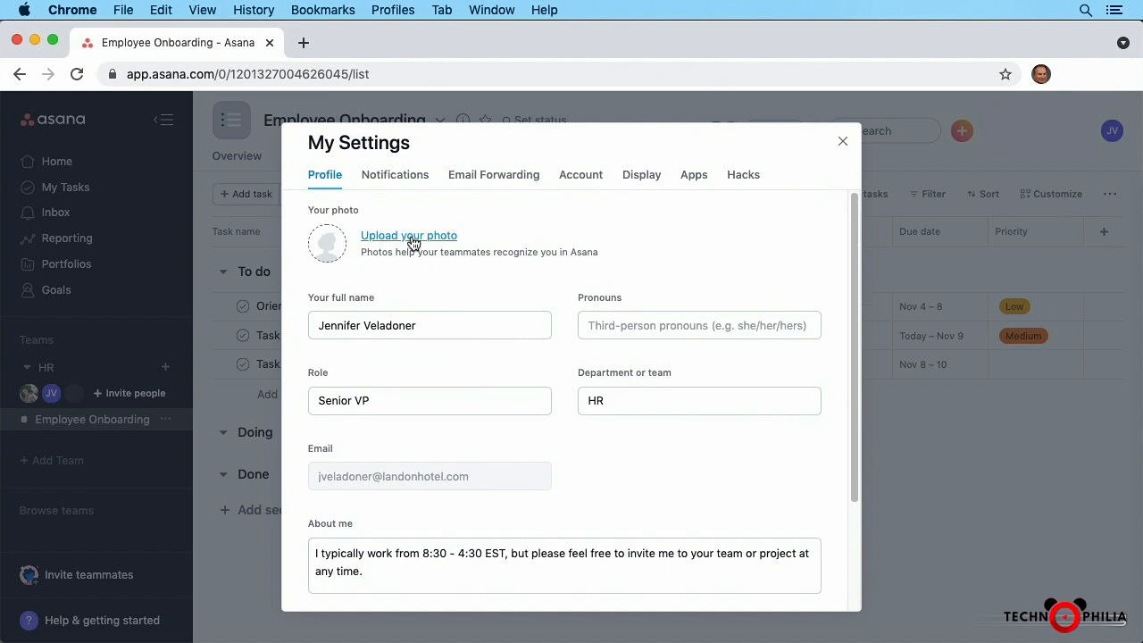
left_click(409, 236)
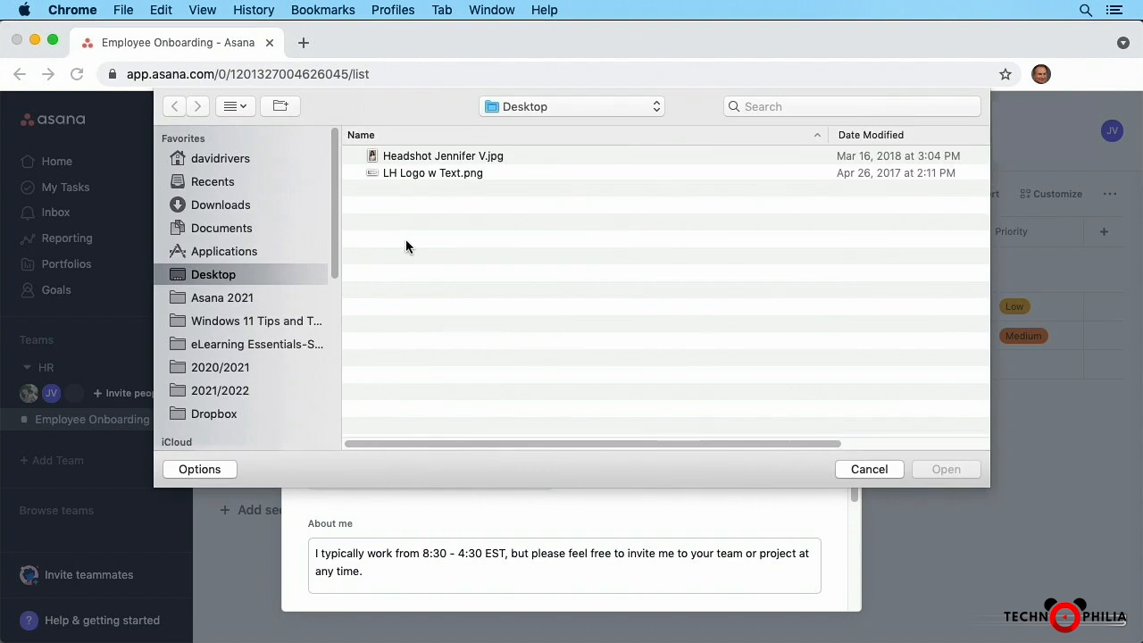
left_click(392, 158)
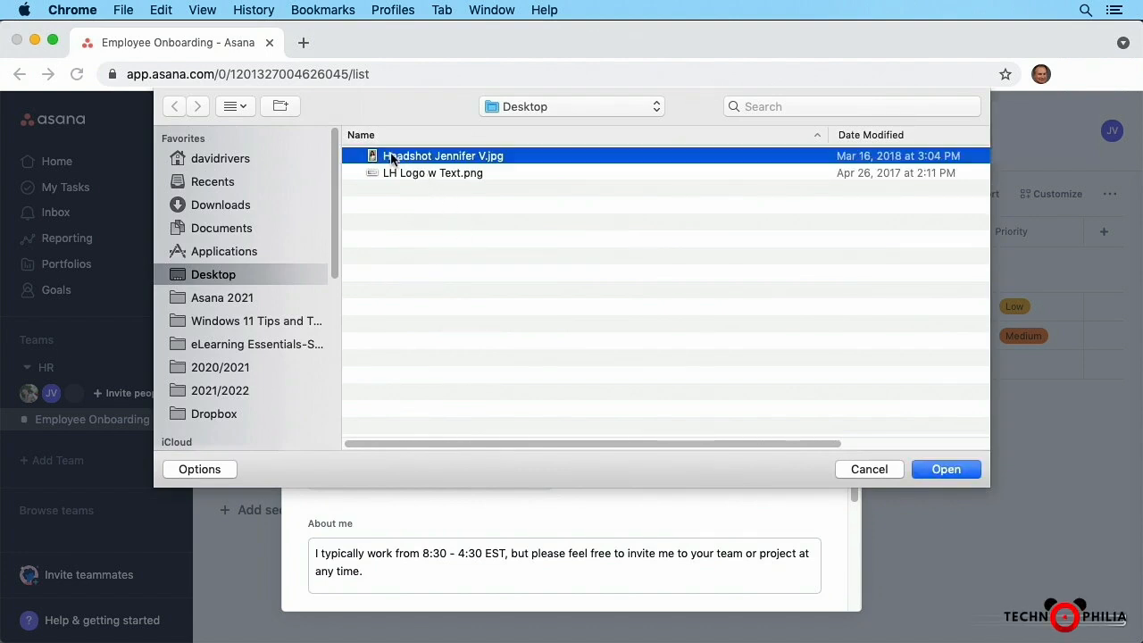
left_click(946, 469)
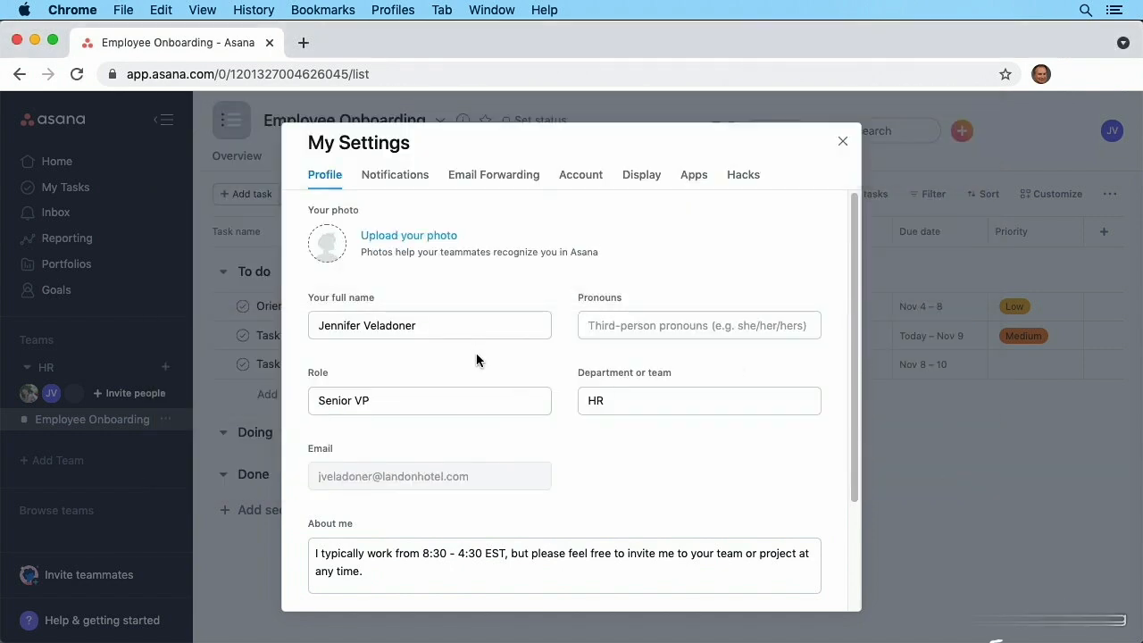
scroll(636, 469, "down", 3)
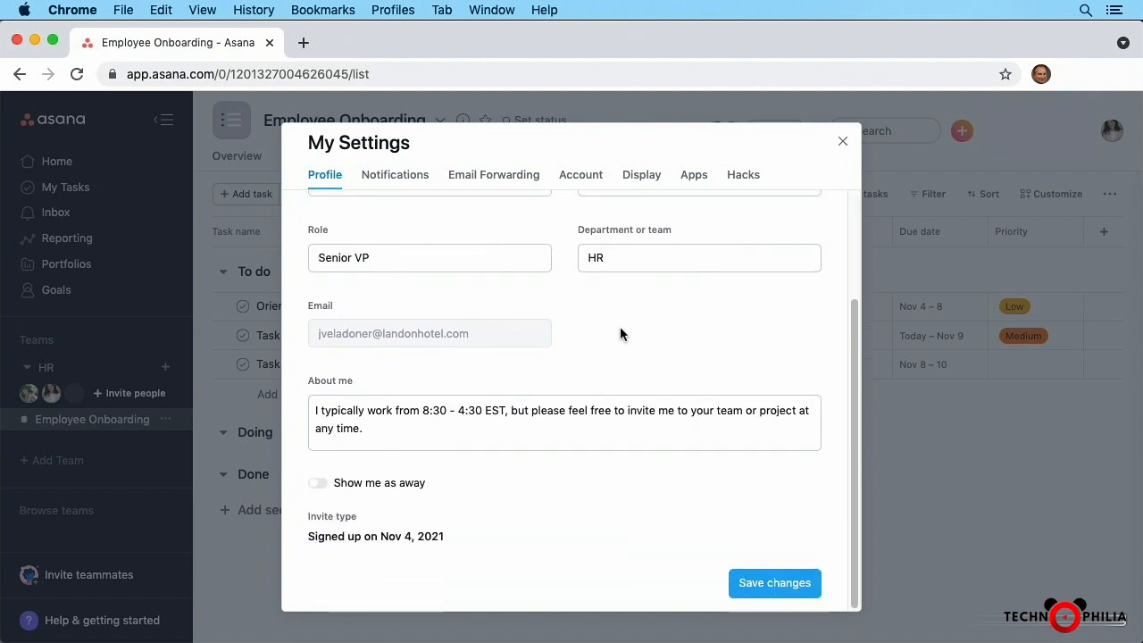
left_click(765, 584)
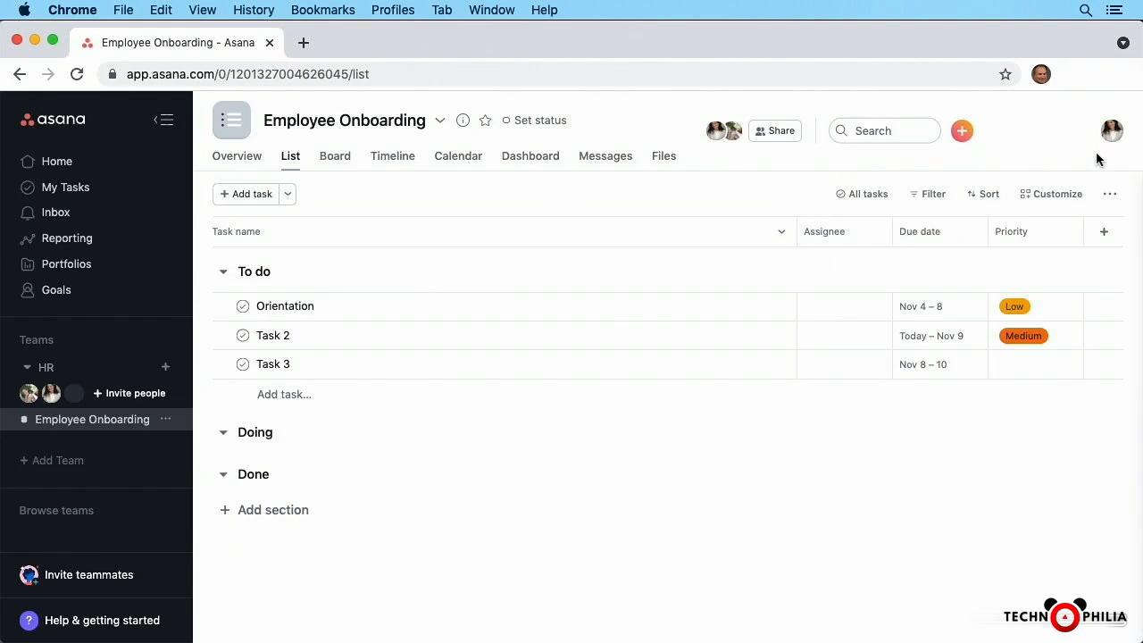
In the personal notification settings, enable the Do Not Disturb schedule from 4:30pm to 8:30am
left_click(1111, 132)
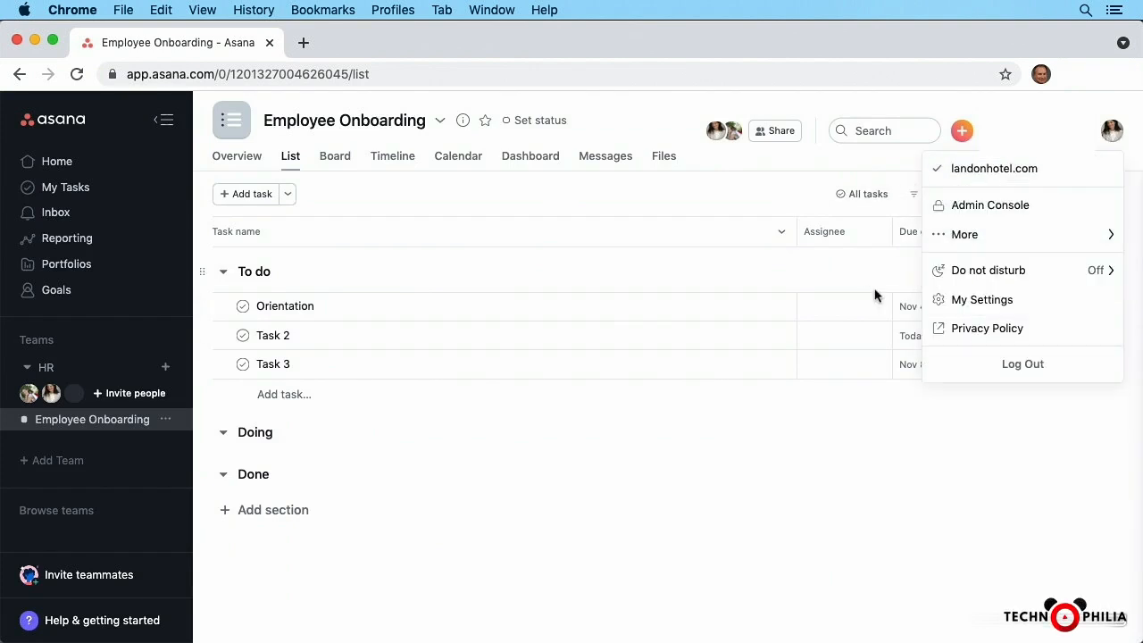
left_click(957, 300)
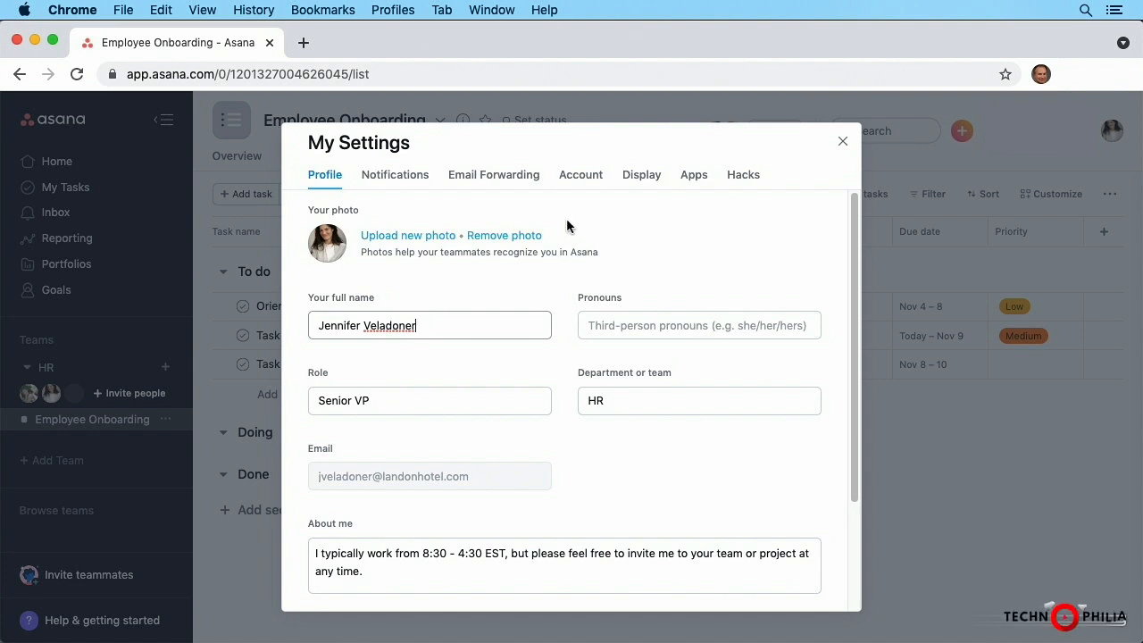
left_click(382, 177)
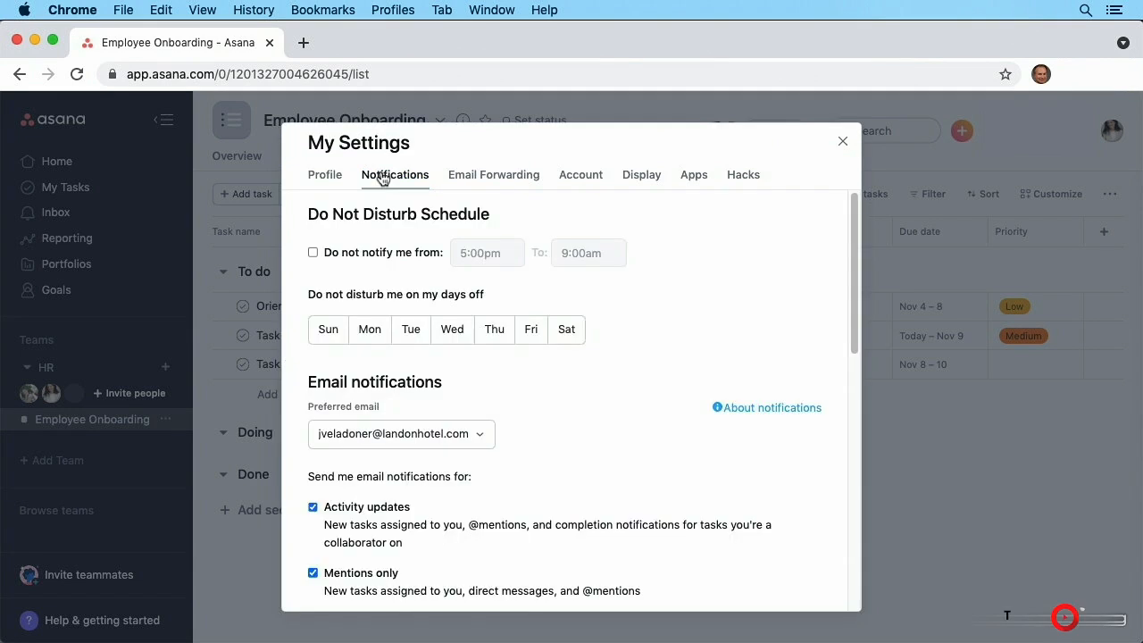
left_click(313, 253)
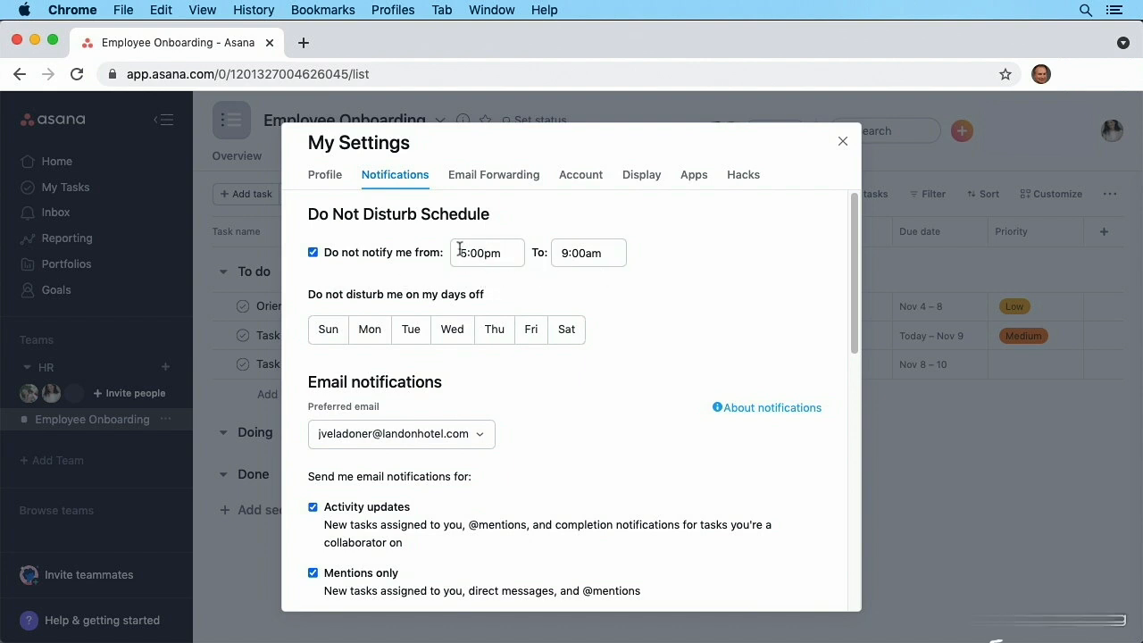
left_click(498, 256)
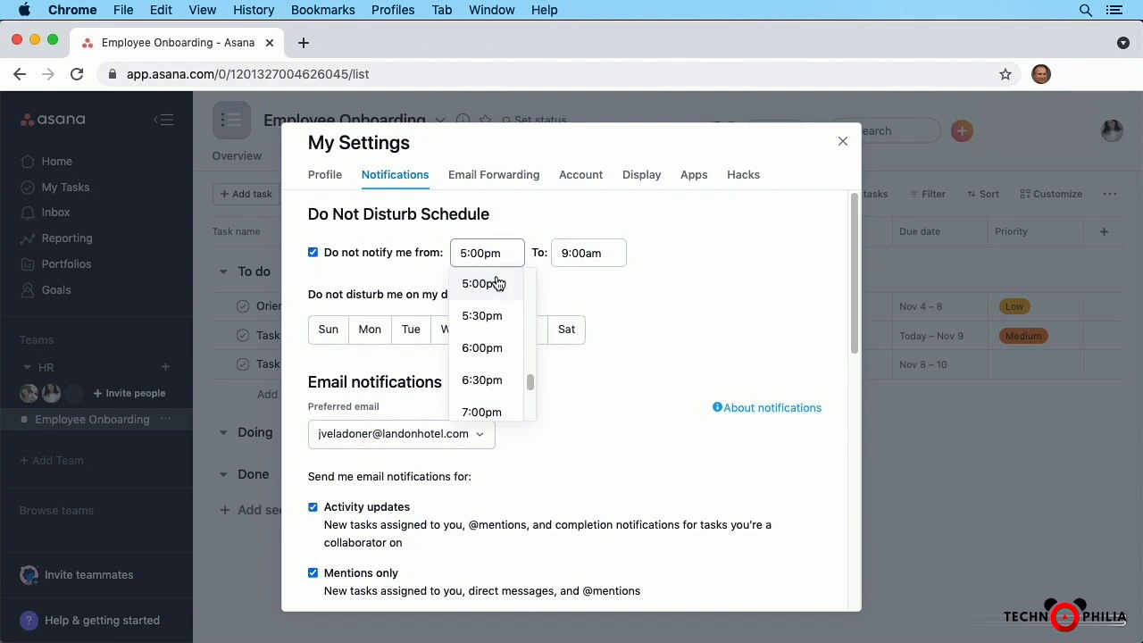
scroll(530, 382, "up", 2)
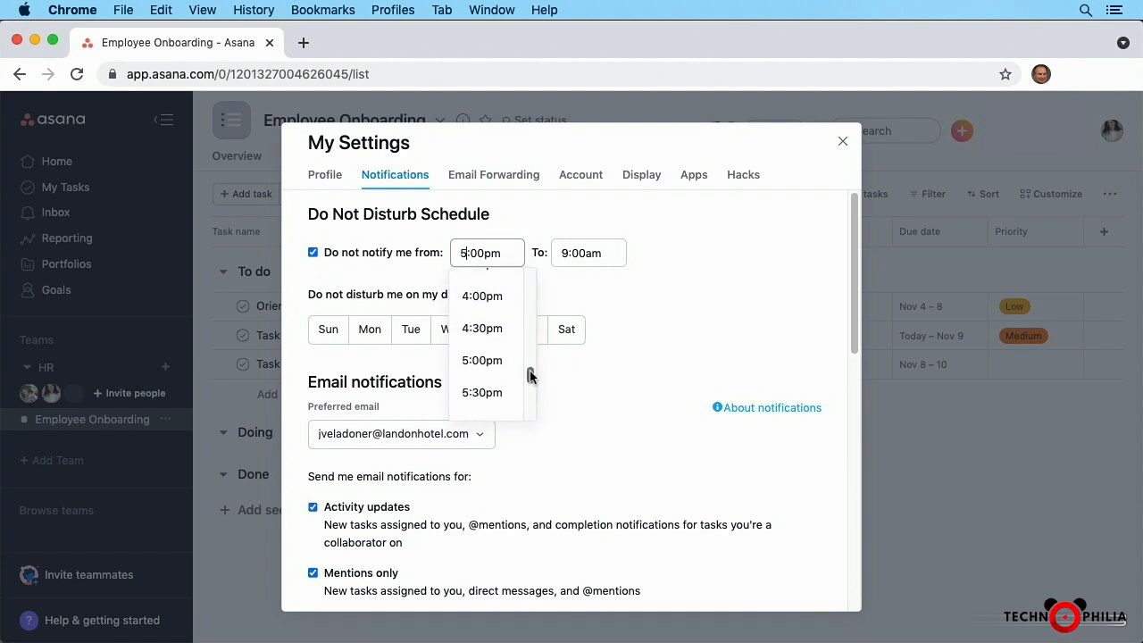
left_click(484, 331)
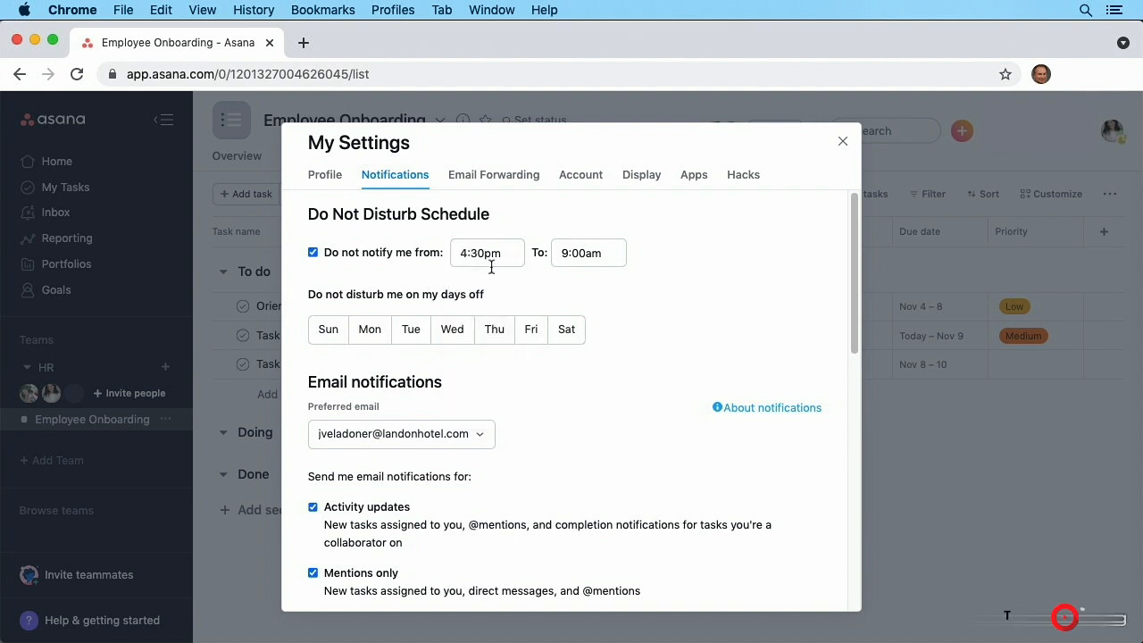
left_click(570, 257)
scroll(630, 330, "up", 1)
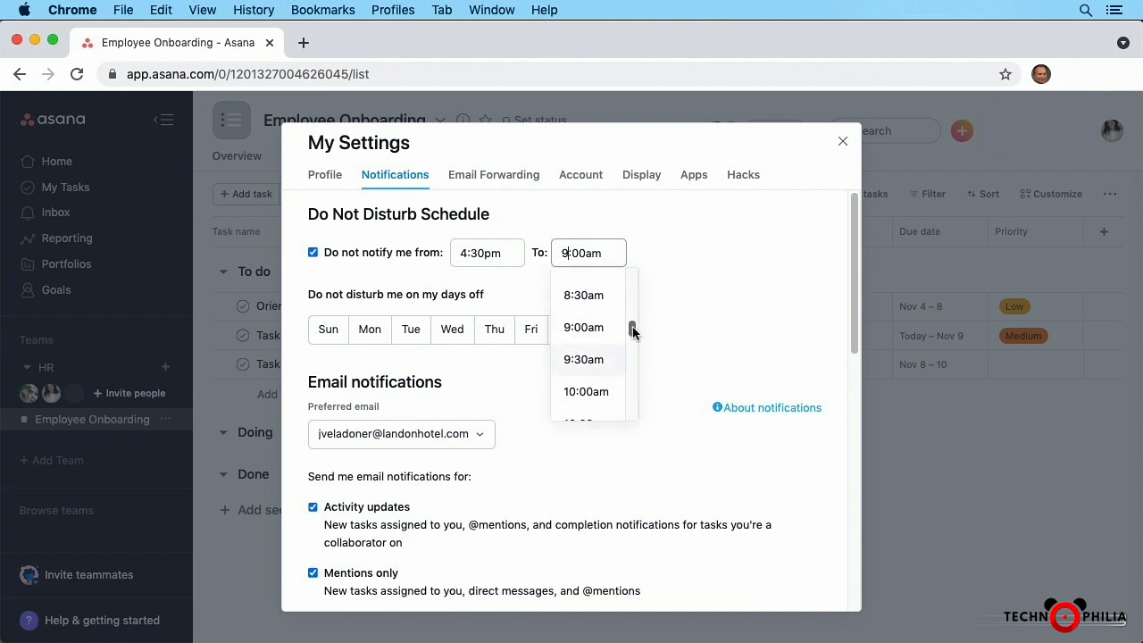
left_click(584, 295)
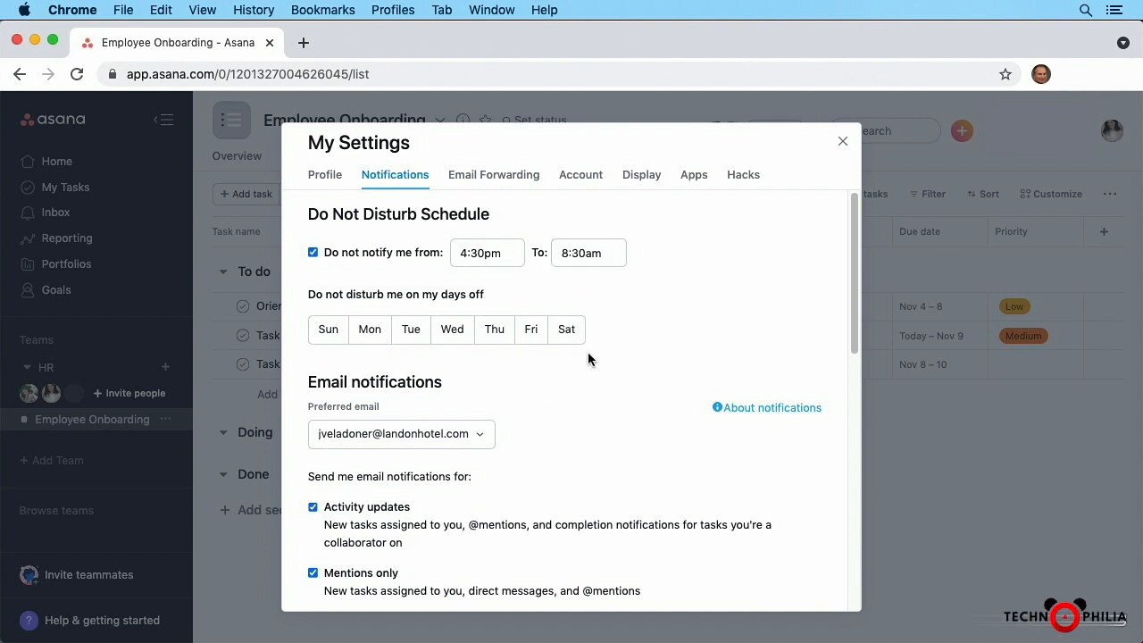
Turn off email notifications for Activity updates, Mentions only and Daily summaries
scroll(611, 378, "down", 3)
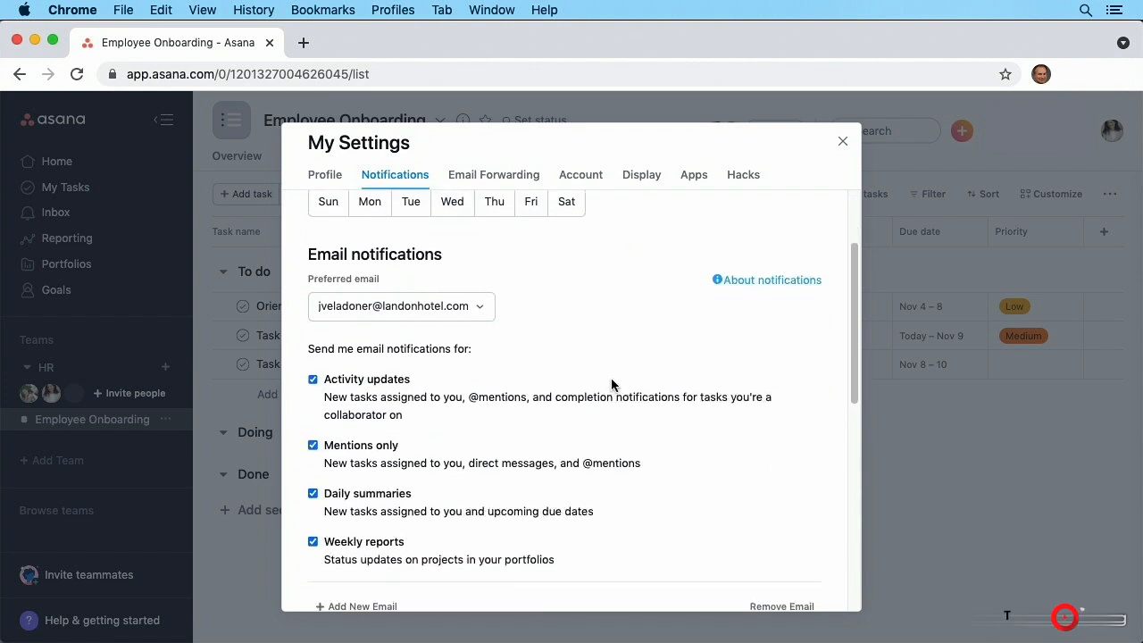
scroll(602, 363, "down", 3)
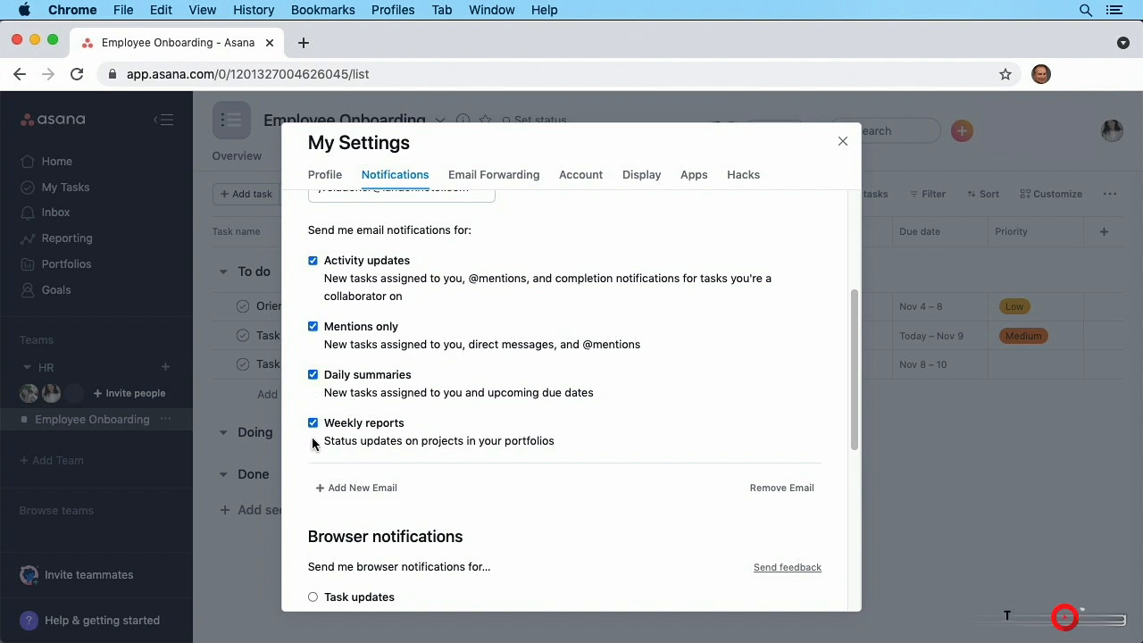
left_click(313, 260)
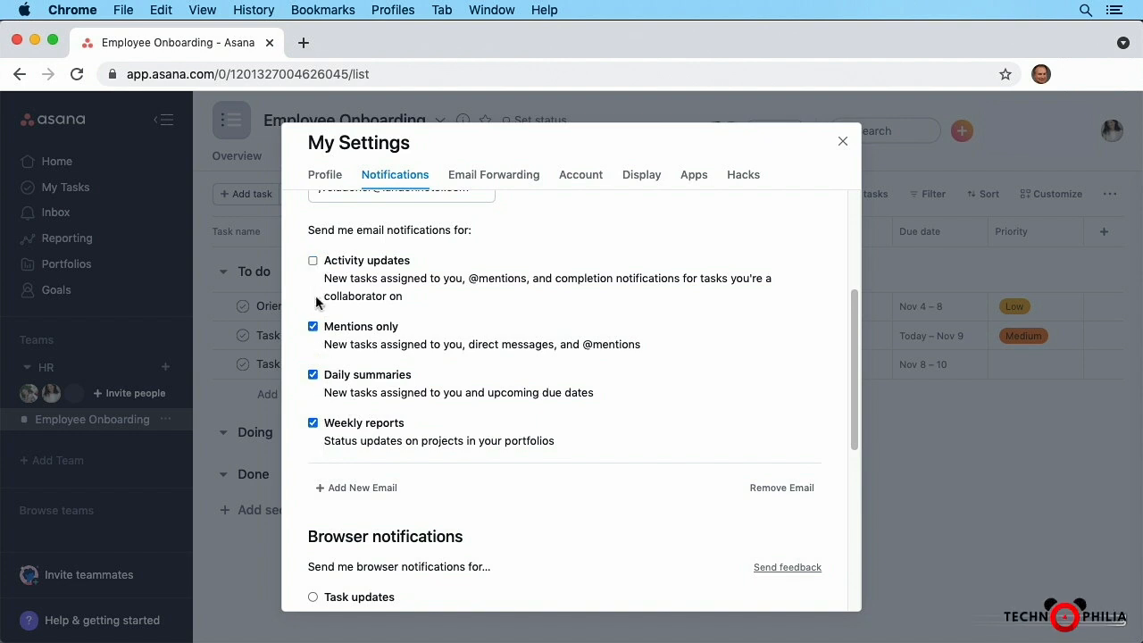
left_click(313, 328)
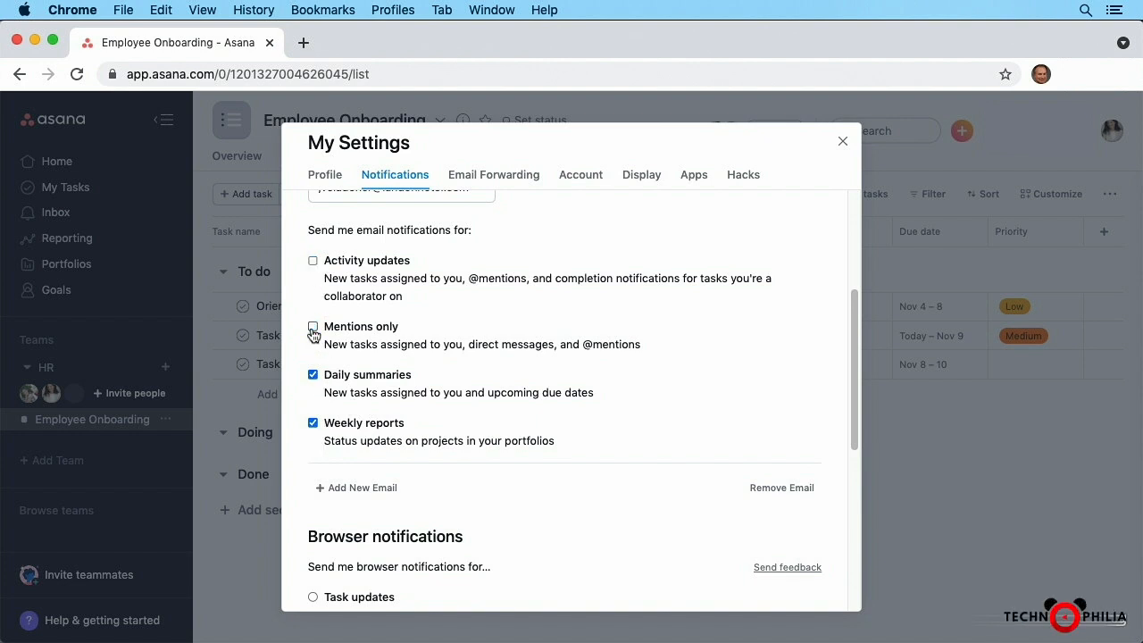
left_click(313, 376)
Turn off the default project notifications for Status updates, Messages and Tasks added
scroll(648, 383, "down", 3)
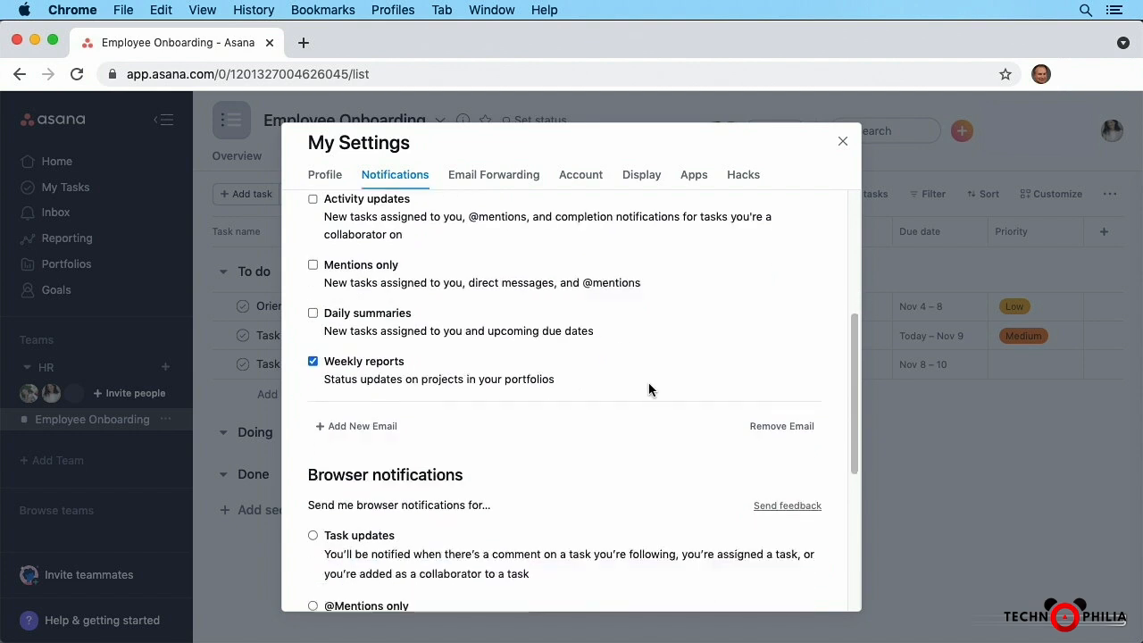
scroll(652, 392, "down", 3)
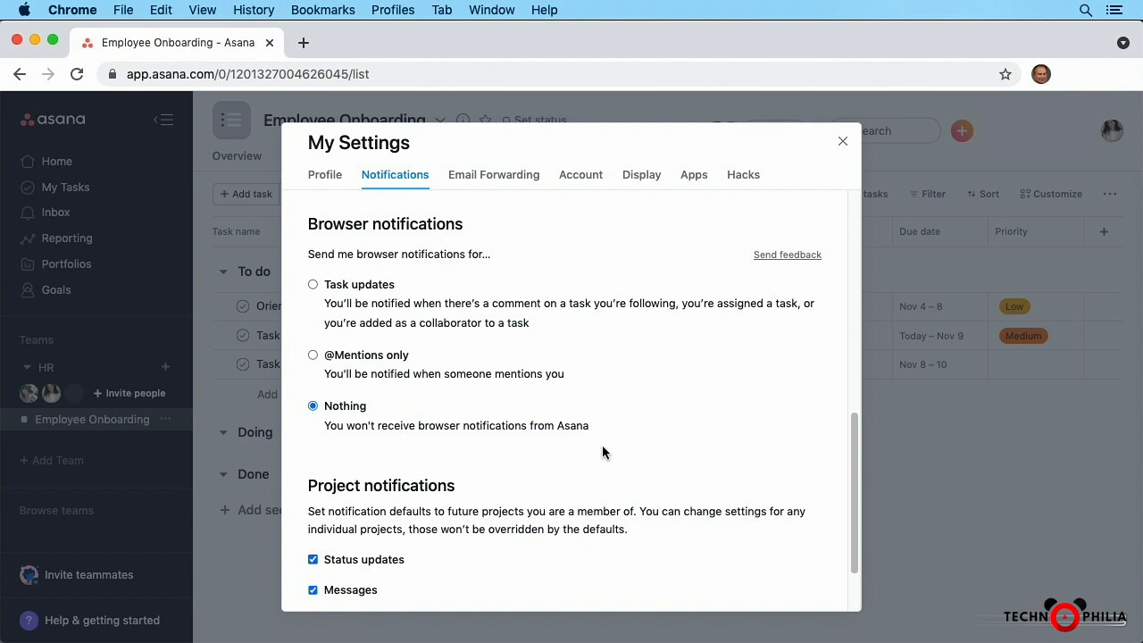
scroll(601, 451, "down", 3)
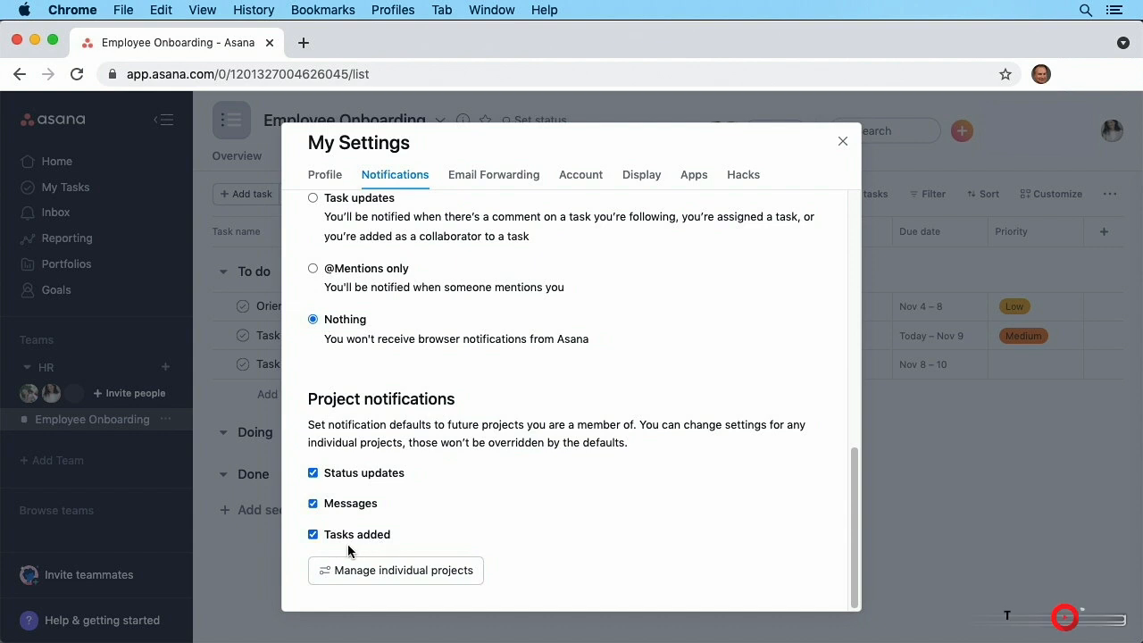
left_click(312, 473)
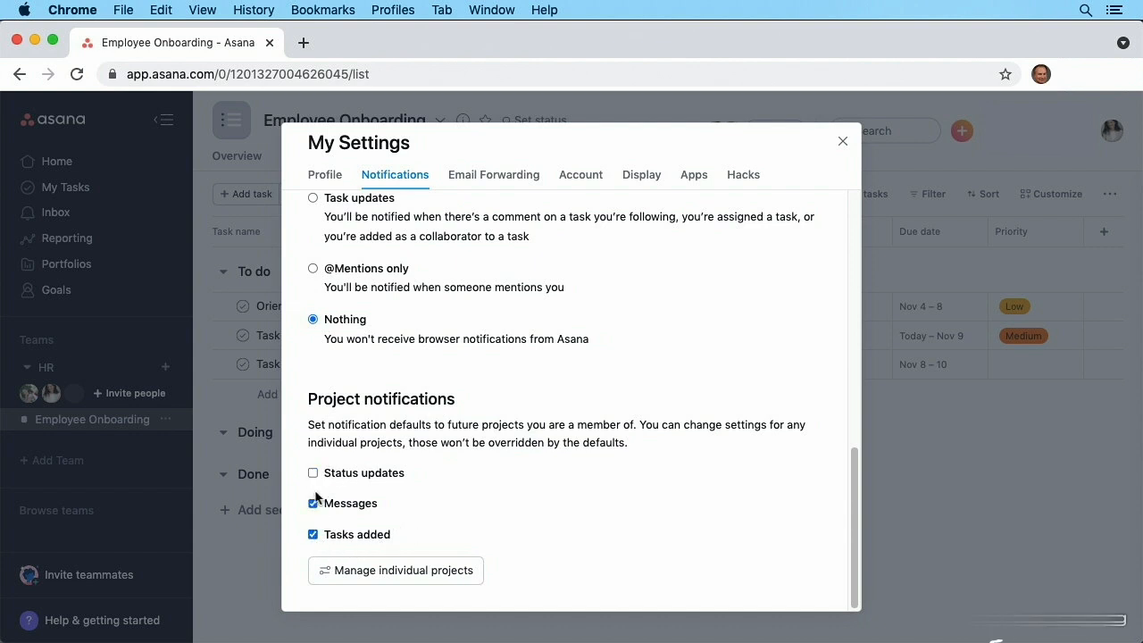
left_click(312, 504)
left_click(313, 534)
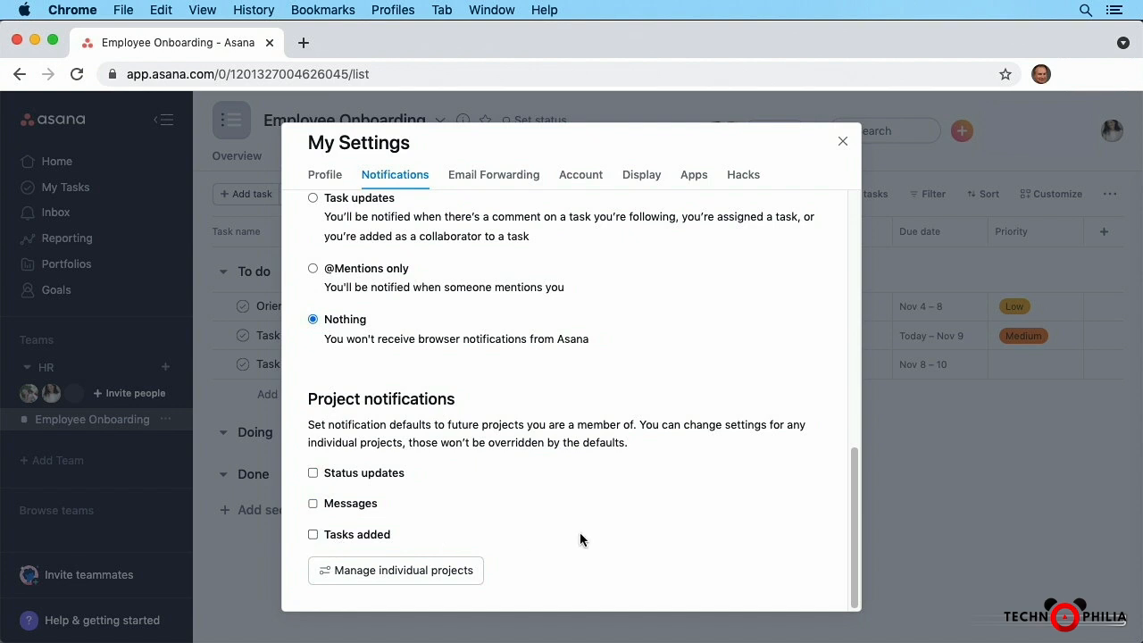
Review the account settings for workspaces, password, two-factor authentication, other sessions and account deactivation
scroll(579, 535, "up", 10)
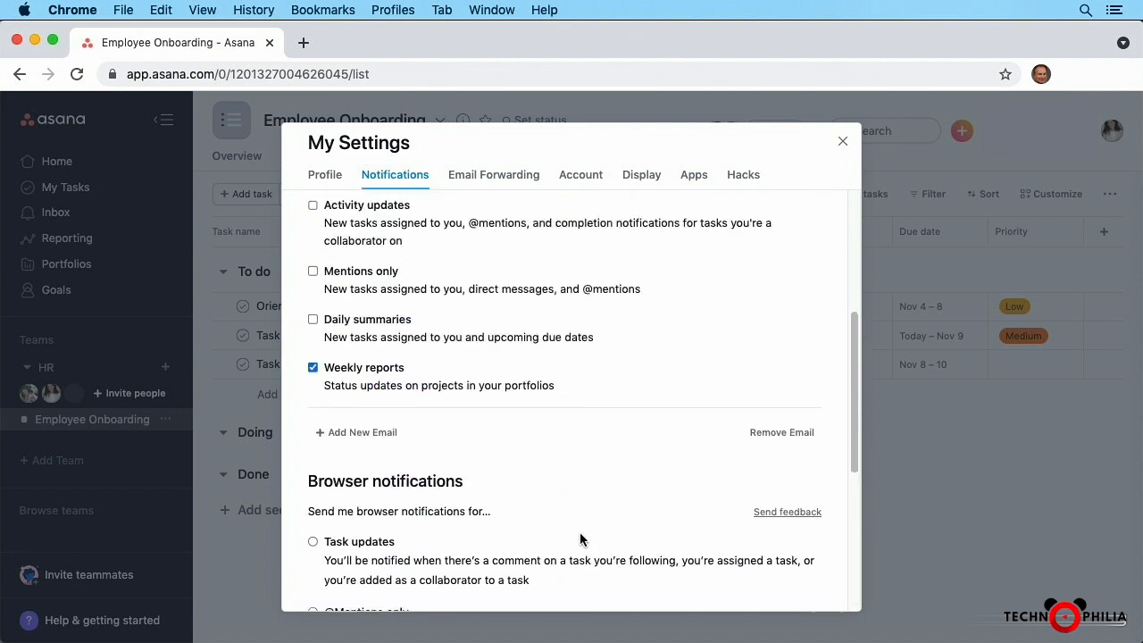
left_click(583, 179)
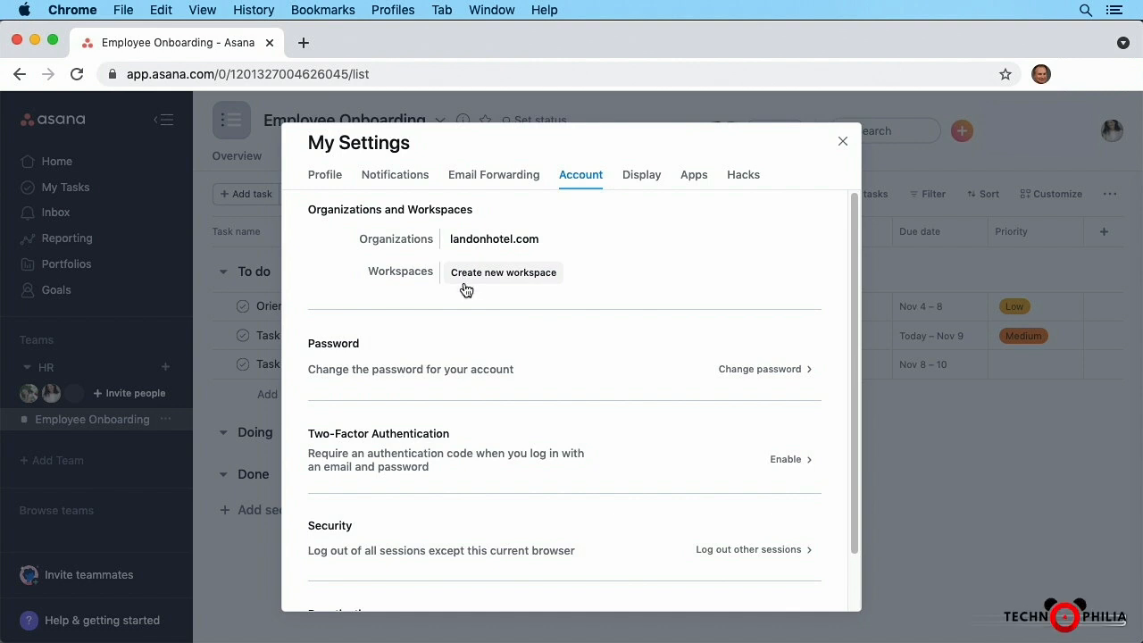
scroll(481, 393, "down", 2)
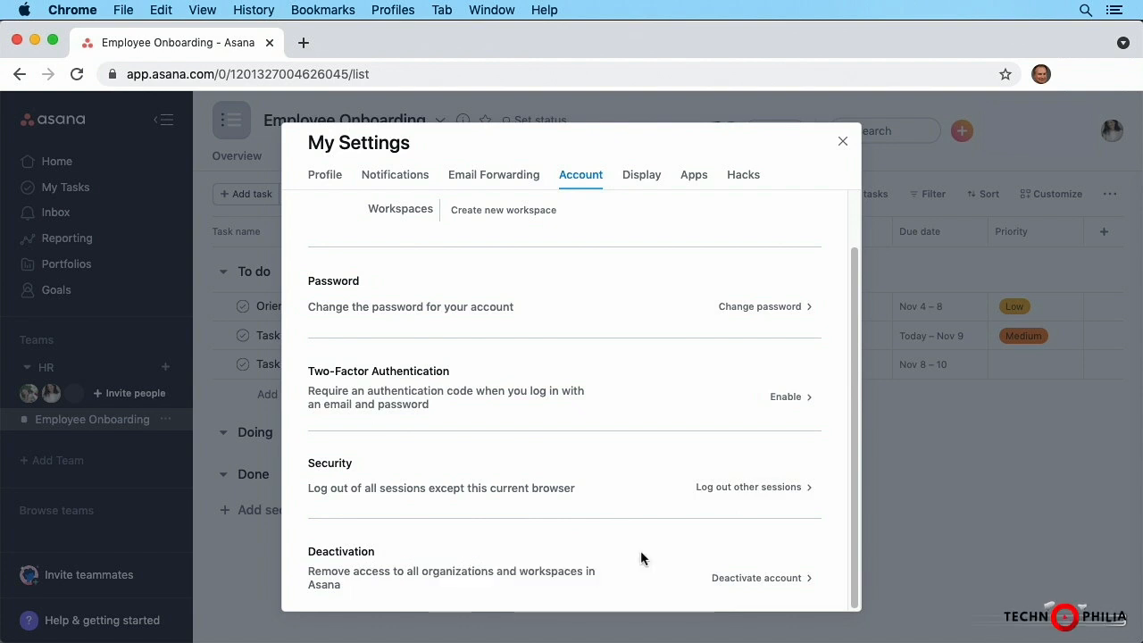
In the display settings, check the theme choices and set the first day of the week to Monday
left_click(642, 176)
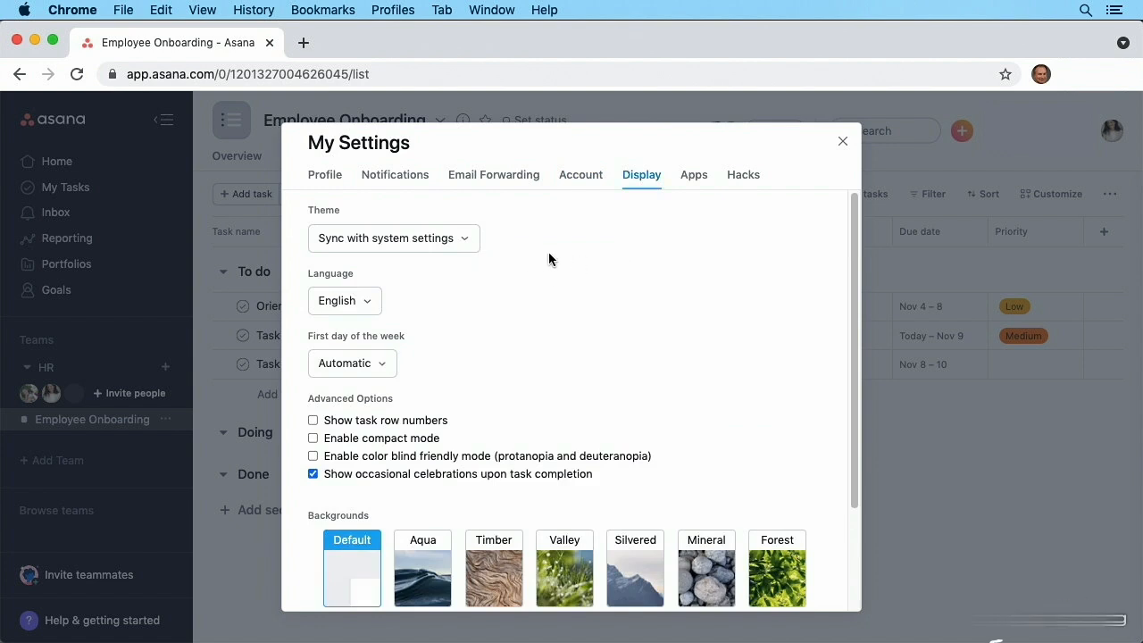
left_click(464, 243)
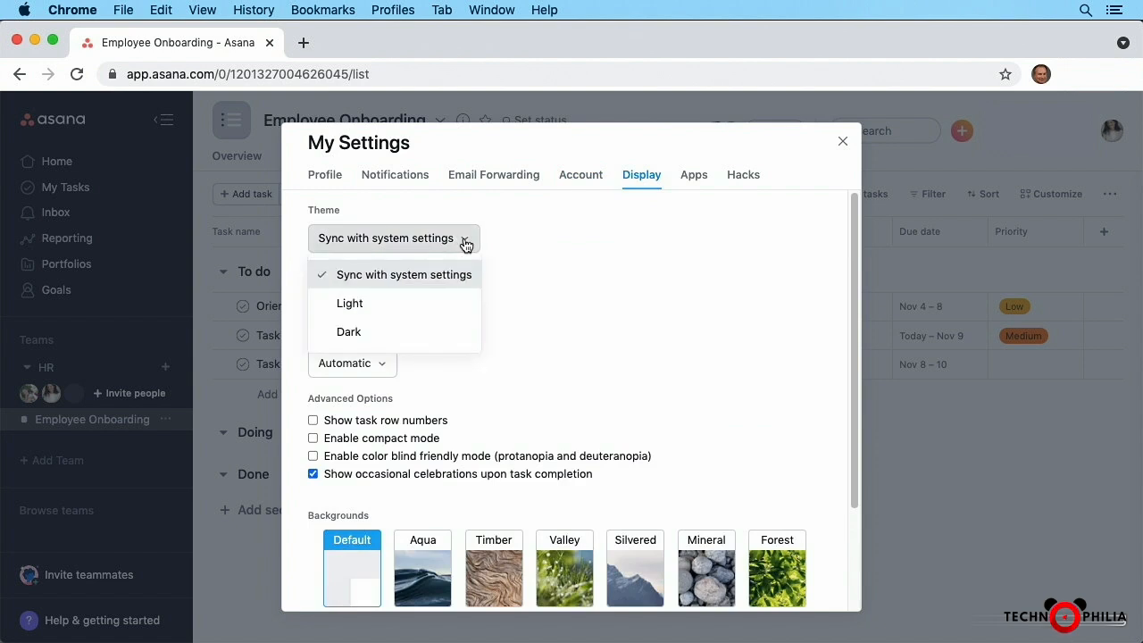
left_click(464, 243)
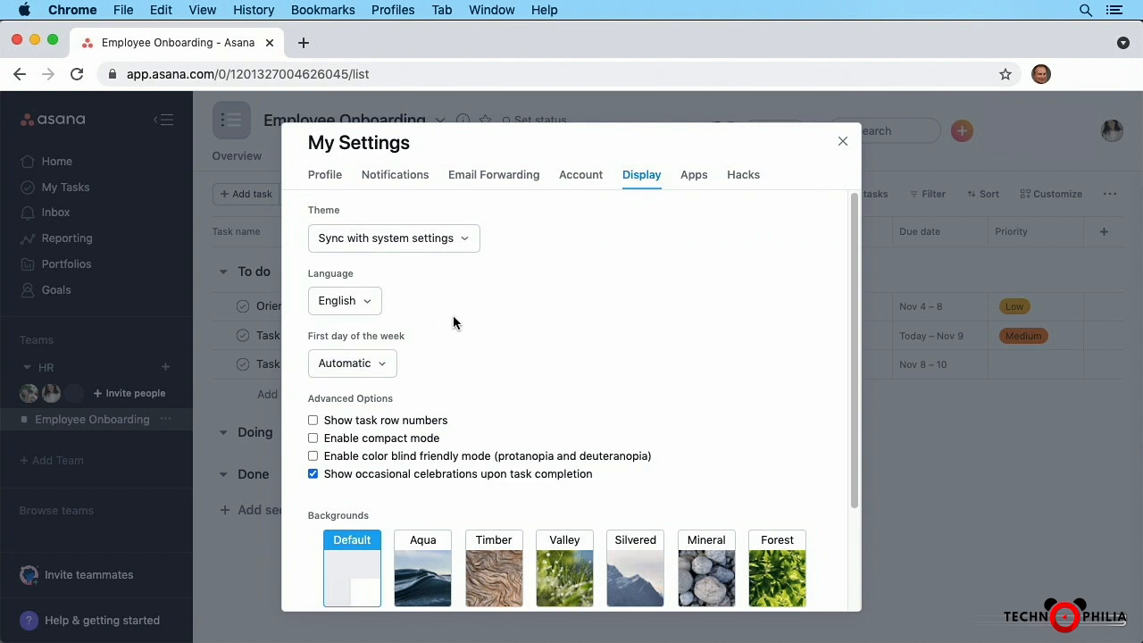
left_click(383, 368)
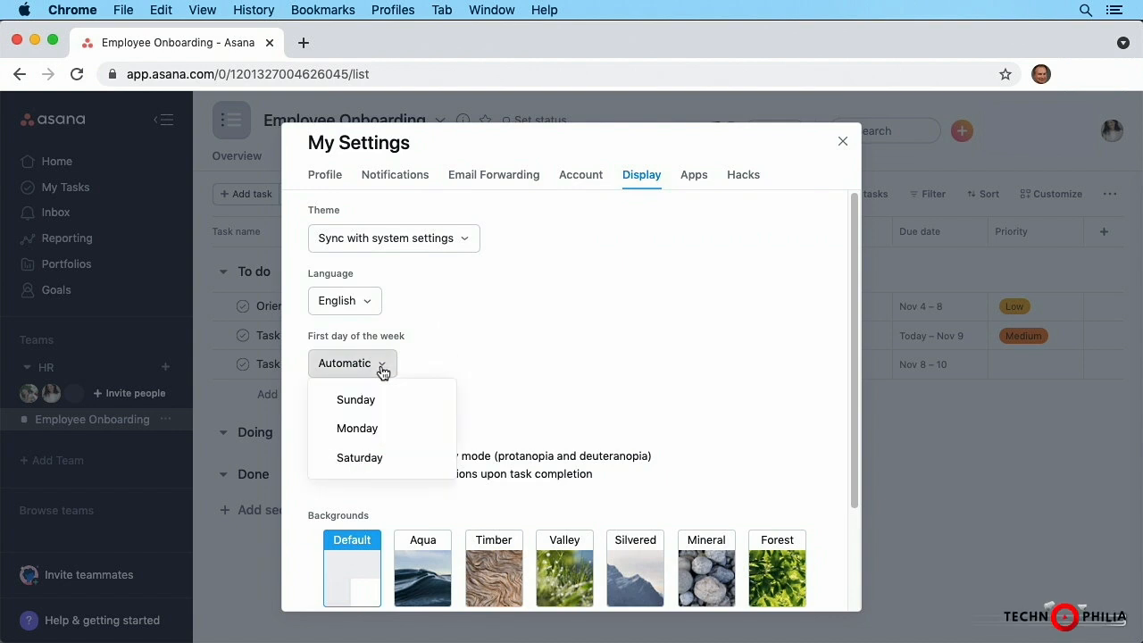
left_click(359, 429)
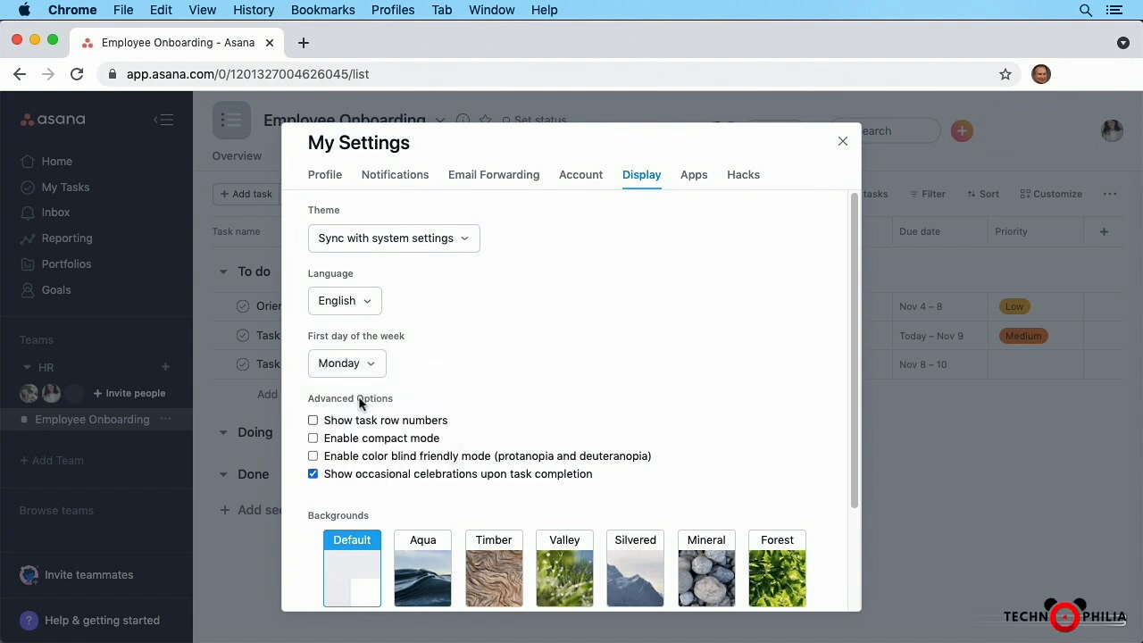
Turn off the occasional celebrations upon task completion in the advanced display options
scroll(558, 375, "down", 1)
scroll(558, 375, "down", 3)
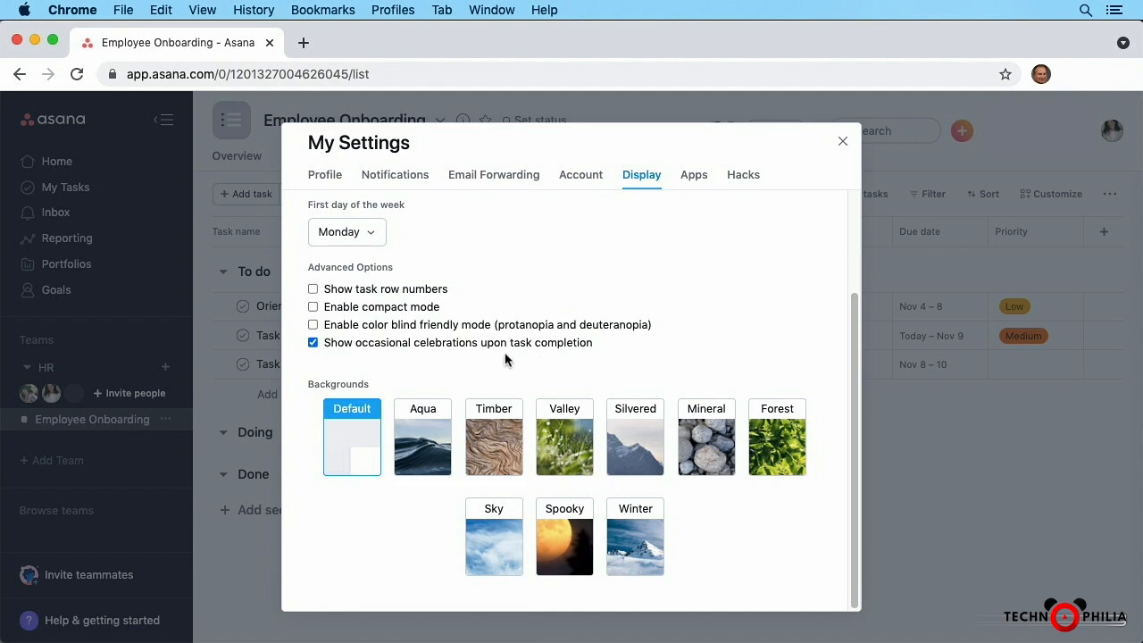
left_click(312, 343)
Look over the available apps, the experimental hacks and the profile details, and close the personal settings
left_click(694, 176)
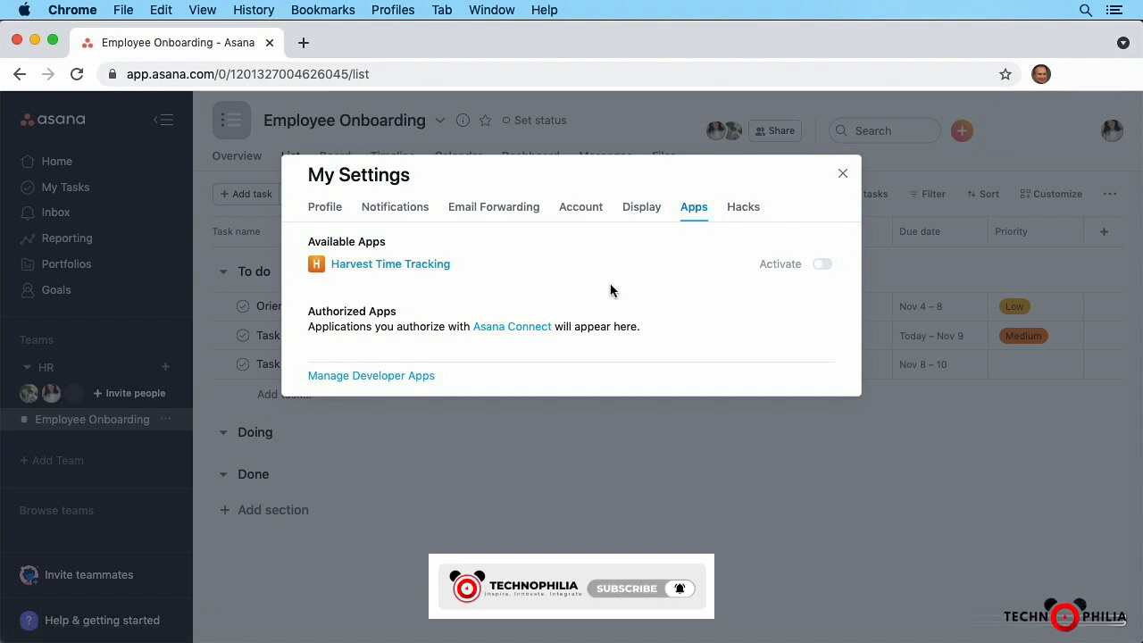
left_click(750, 210)
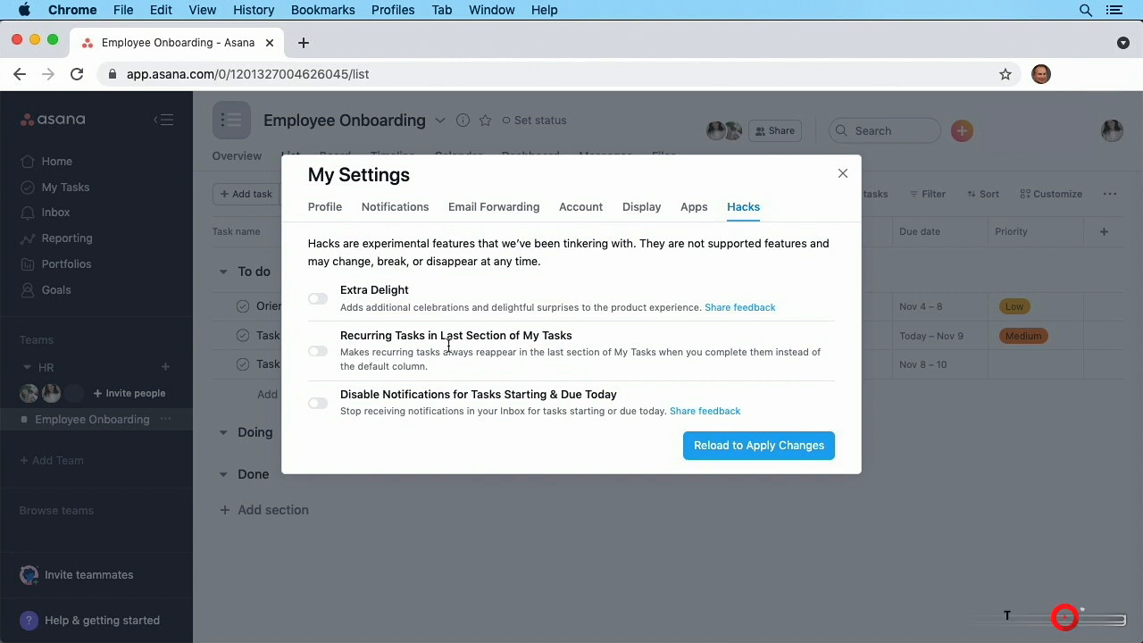
left_click(324, 213)
scroll(544, 372, "down", 3)
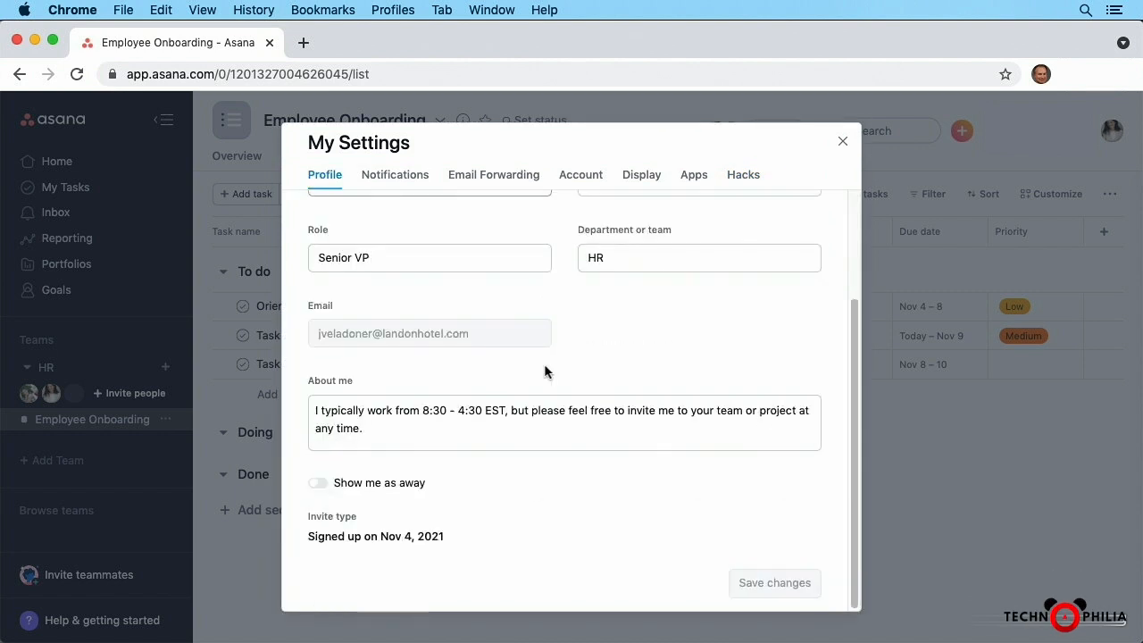
scroll(544, 372, "up", 3)
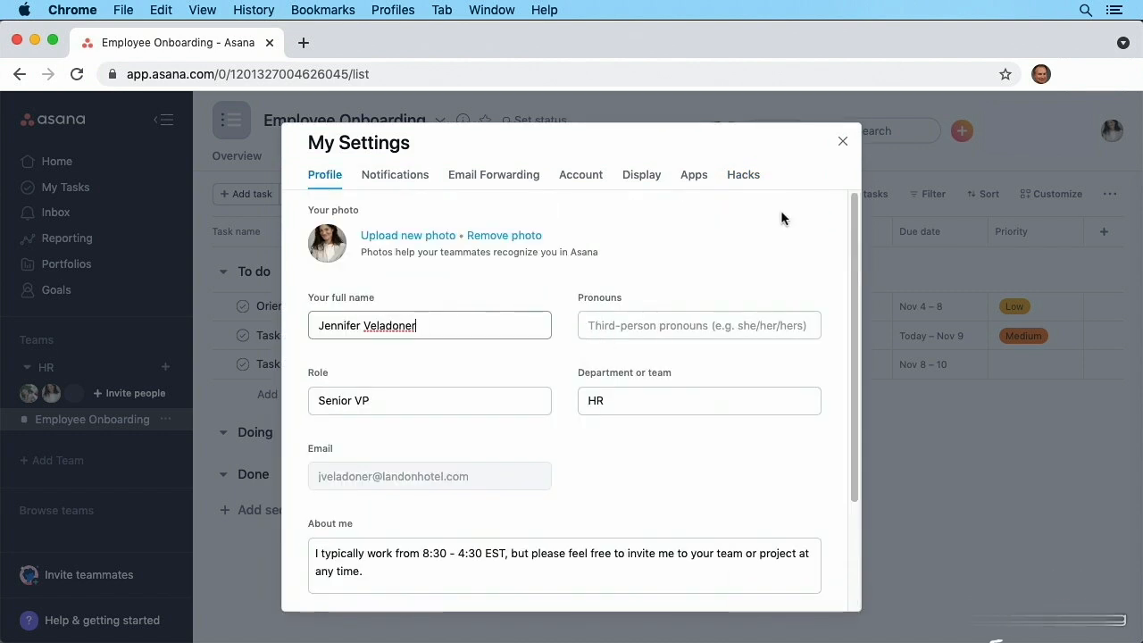
left_click(843, 145)
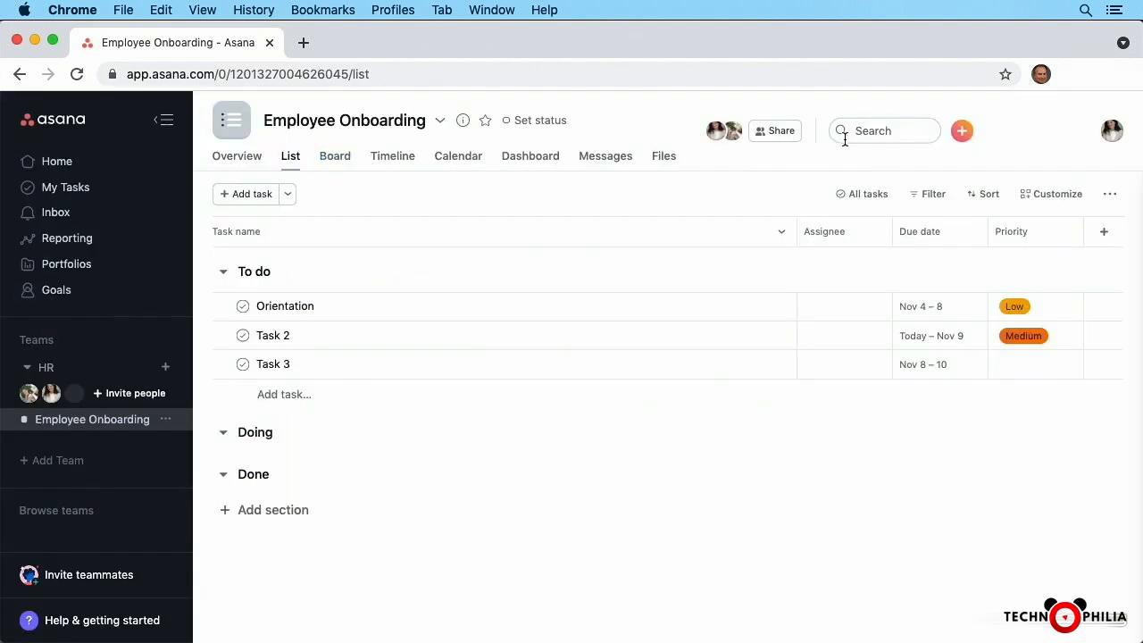